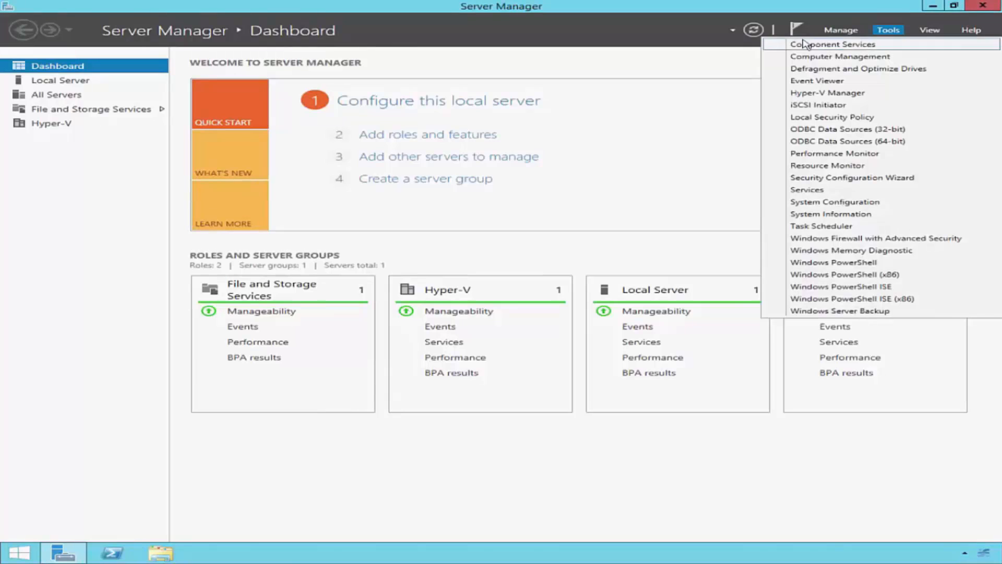
Open Hyper-V Manager and view the summary details of the 2008R2VM and 2012R2VM virtual machines.
left_click(889, 99)
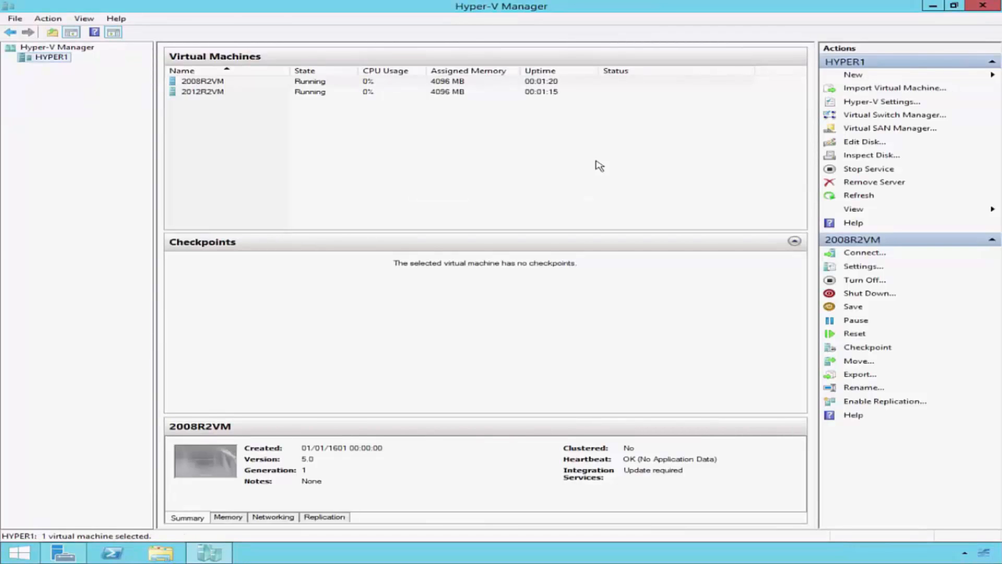
left_click(180, 69)
left_click(188, 82)
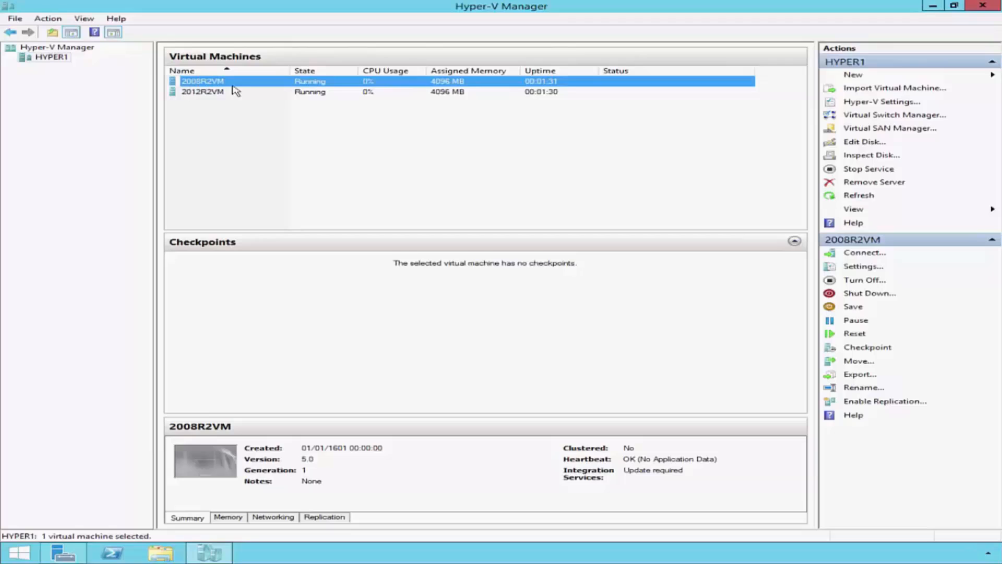
left_click(190, 94)
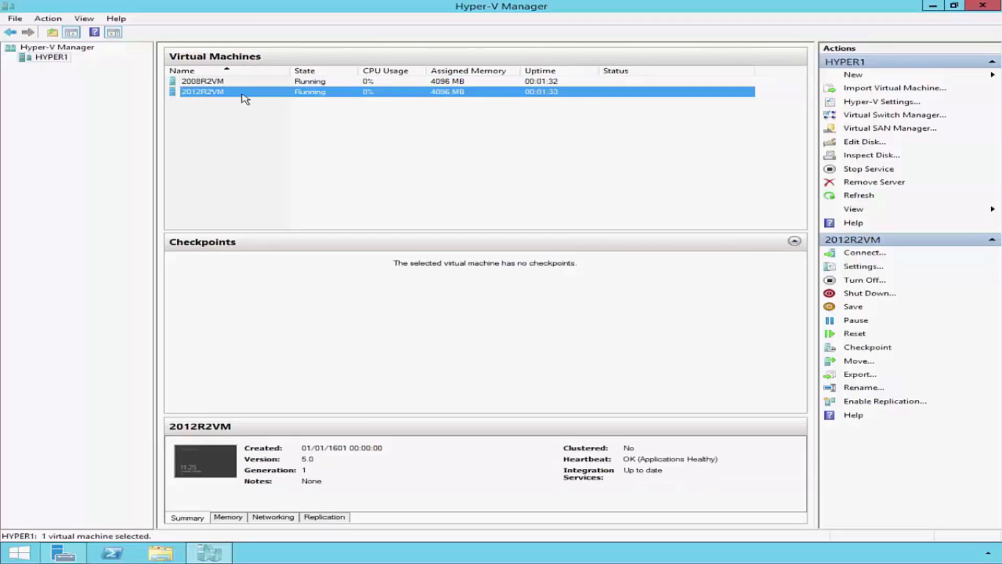
left_click(219, 120)
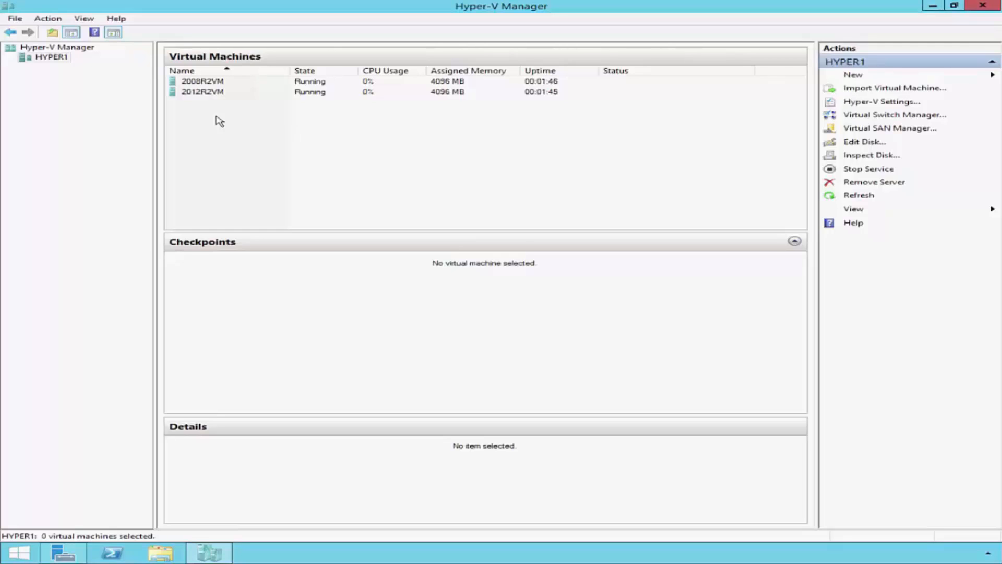
Connect to the 2008R2VM virtual machine to view its console, and close the connection window.
double_click(203, 84)
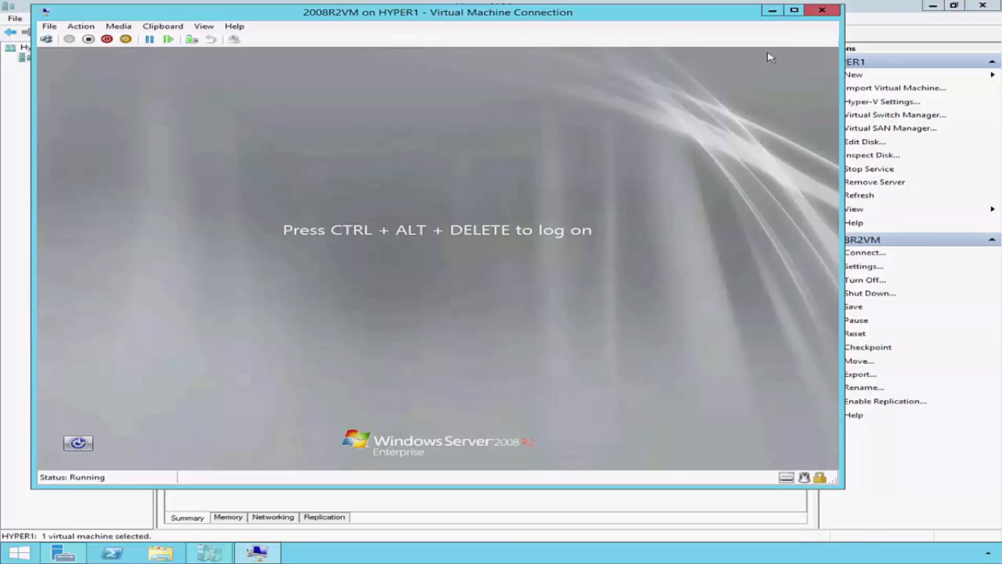
left_click(823, 11)
left_click(259, 170)
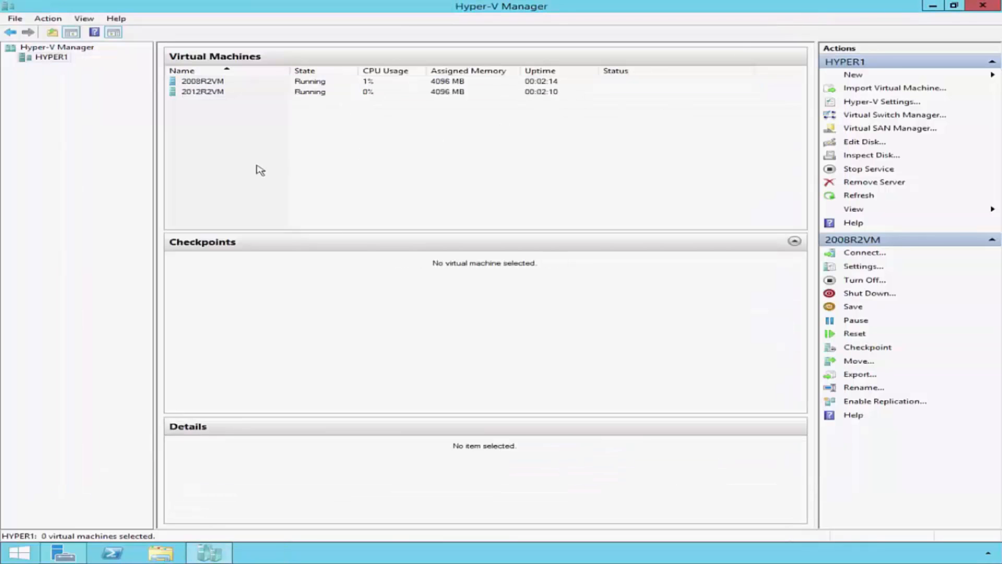
Connect to the 2012R2VM virtual machine to view its password sign-in screen, and close the connection window.
double_click(246, 93)
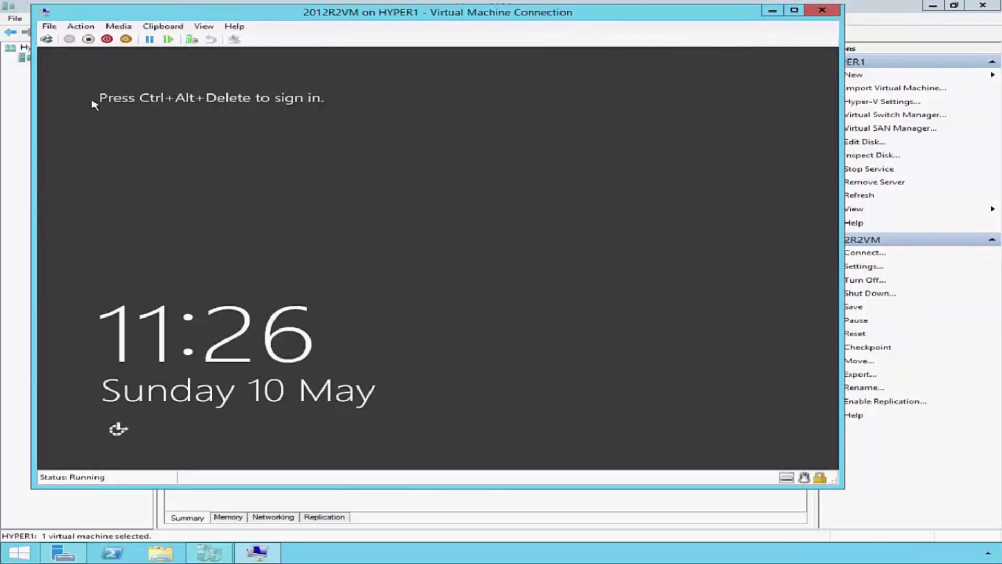
left_click(45, 41)
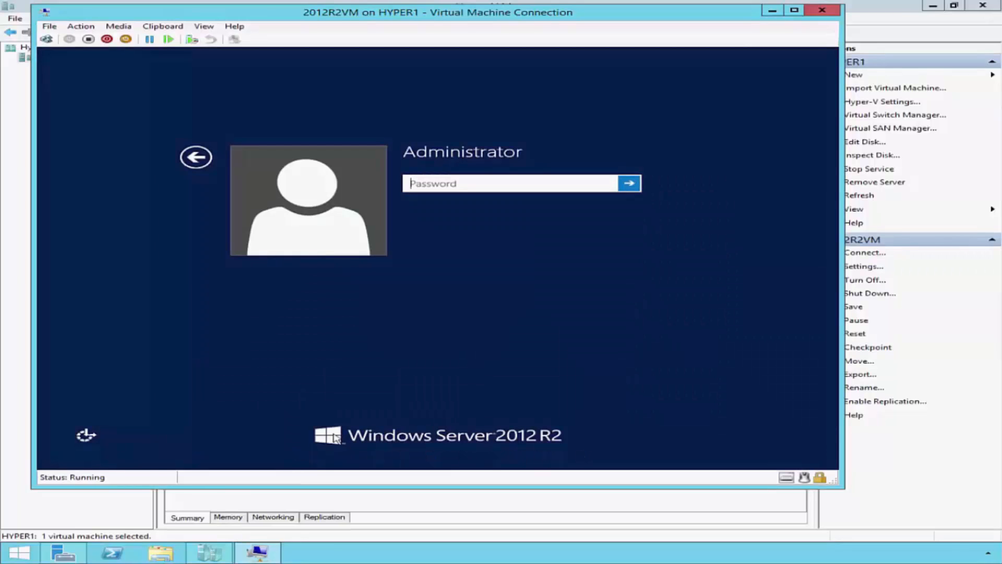
left_click(821, 11)
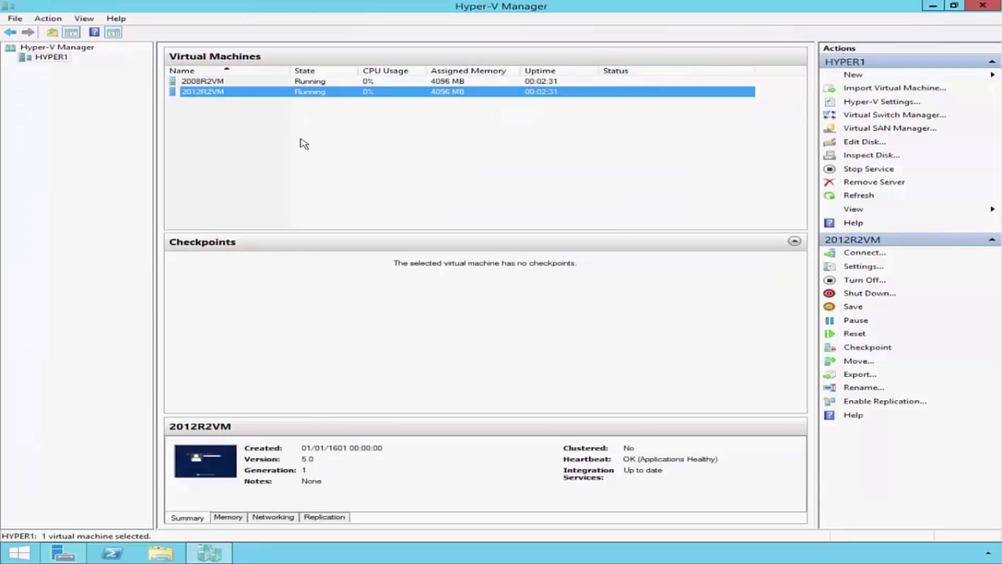
left_click(233, 148)
Shut down the operating system of the 2008R2VM virtual machine.
right_click(228, 85)
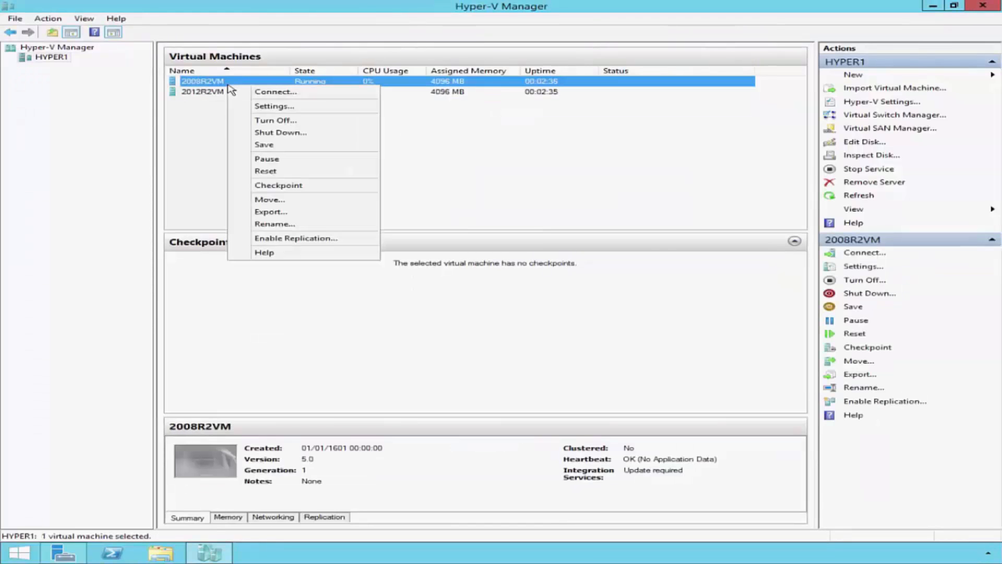
left_click(318, 132)
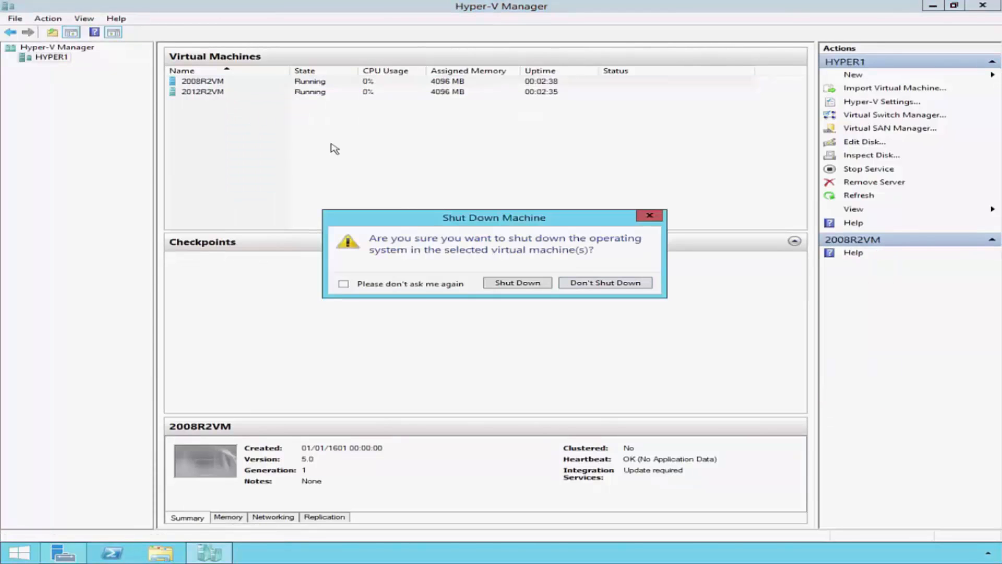
left_click(543, 284)
left_click(253, 139)
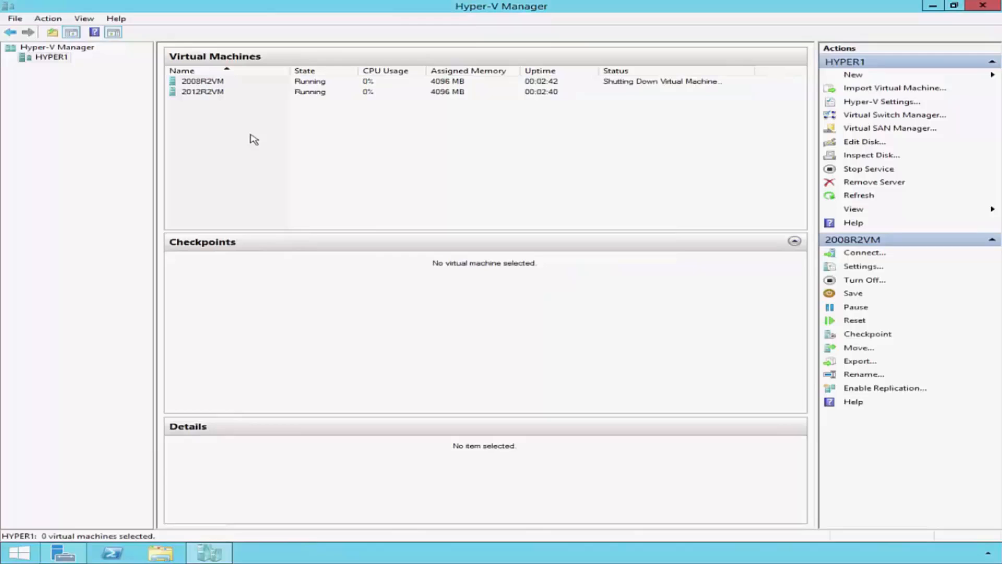
Shut down the operating system of the 2012R2VM virtual machine and close Hyper-V Manager.
right_click(222, 95)
left_click(313, 142)
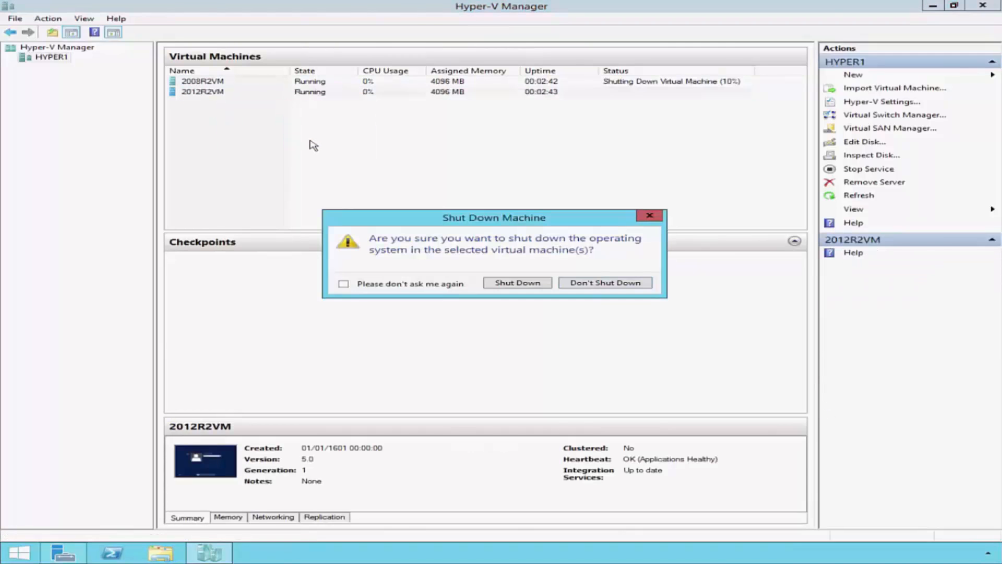
left_click(543, 284)
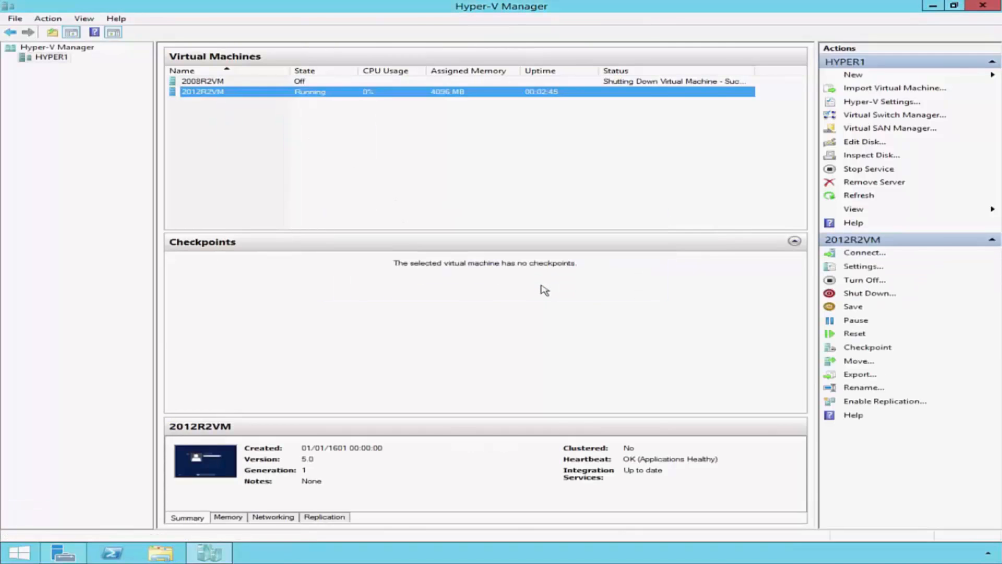
left_click(258, 173)
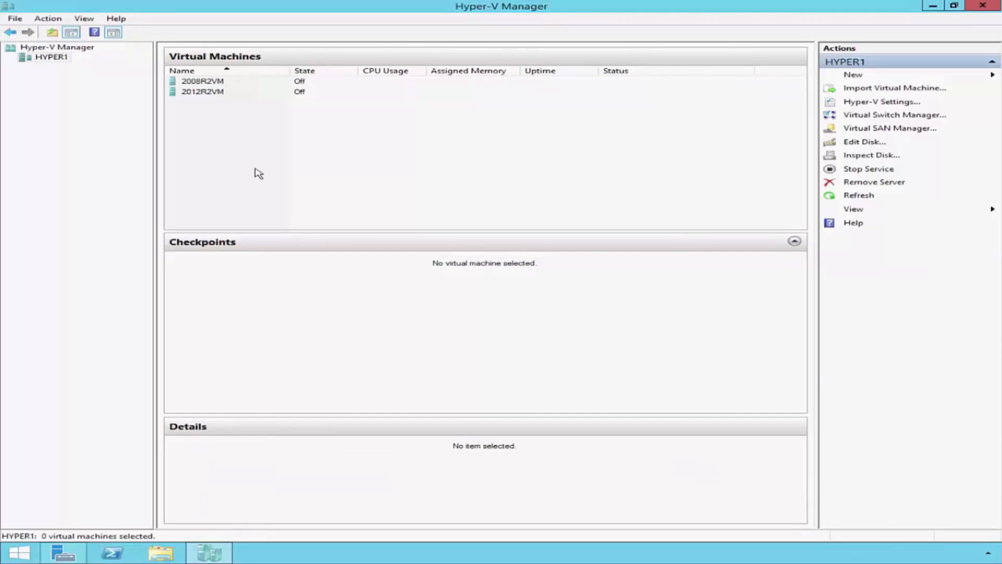
left_click(983, 6)
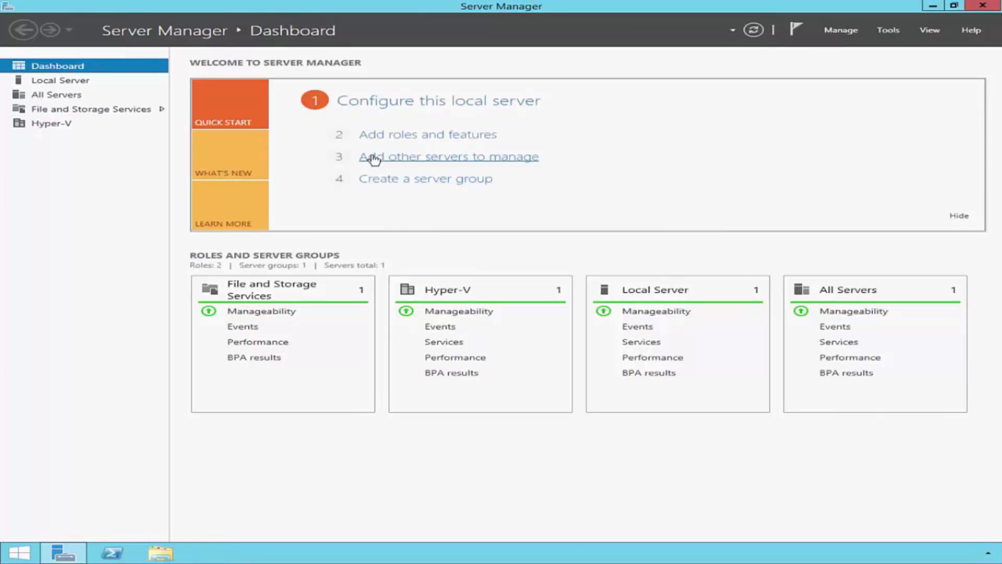
Start adding roles and features with a role-based or feature-based installation, continuing to the destination server selection.
left_click(488, 137)
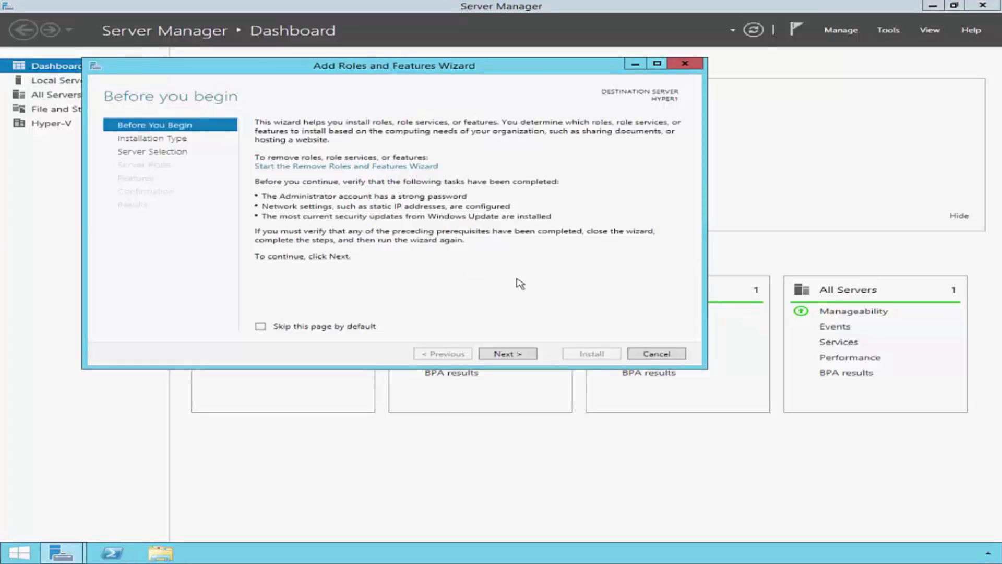
left_click(522, 355)
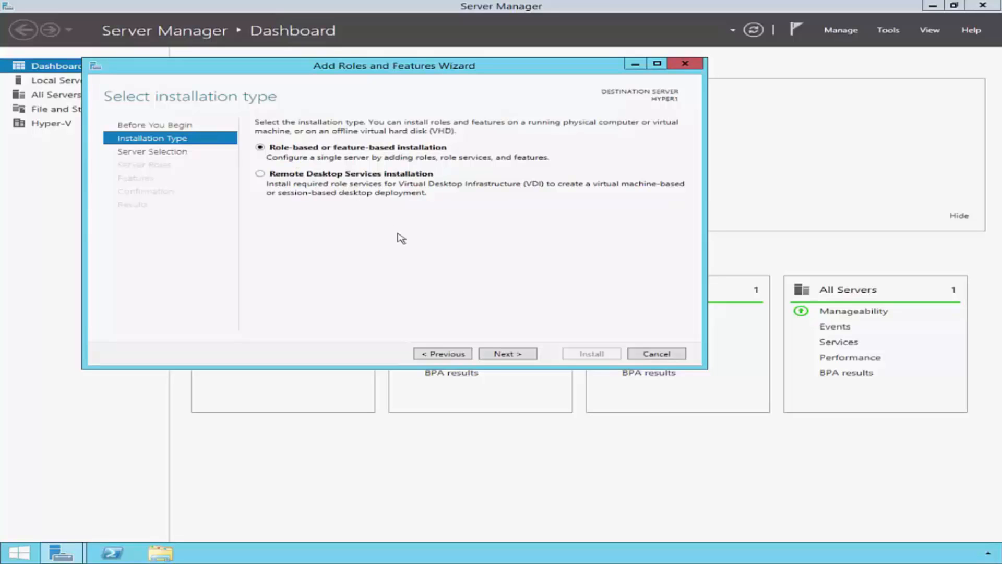
left_click(528, 353)
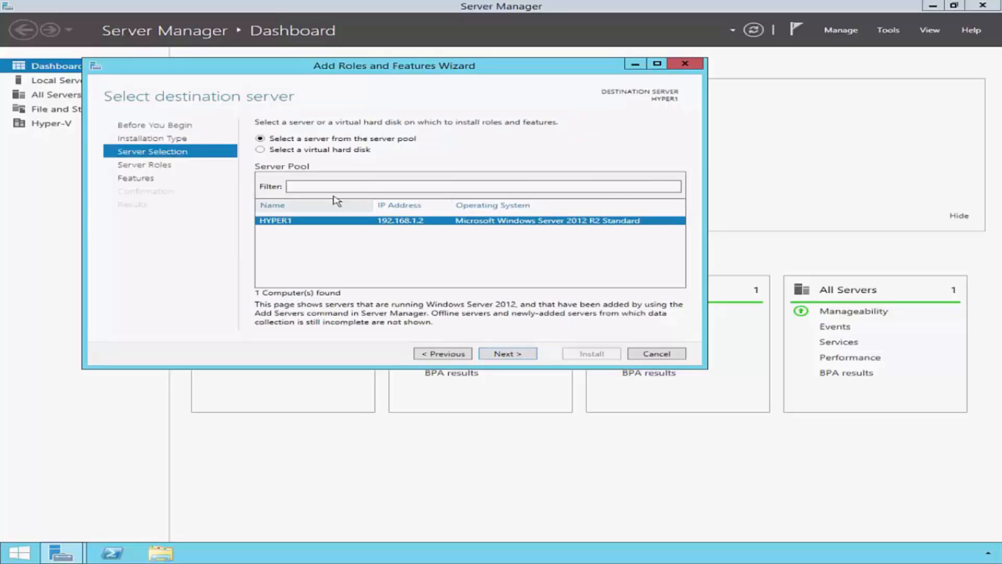
Choose a virtual hard disk as the installation destination, mounting on HYPER1 and selecting the 2008R2VM disk file.
left_click(262, 151)
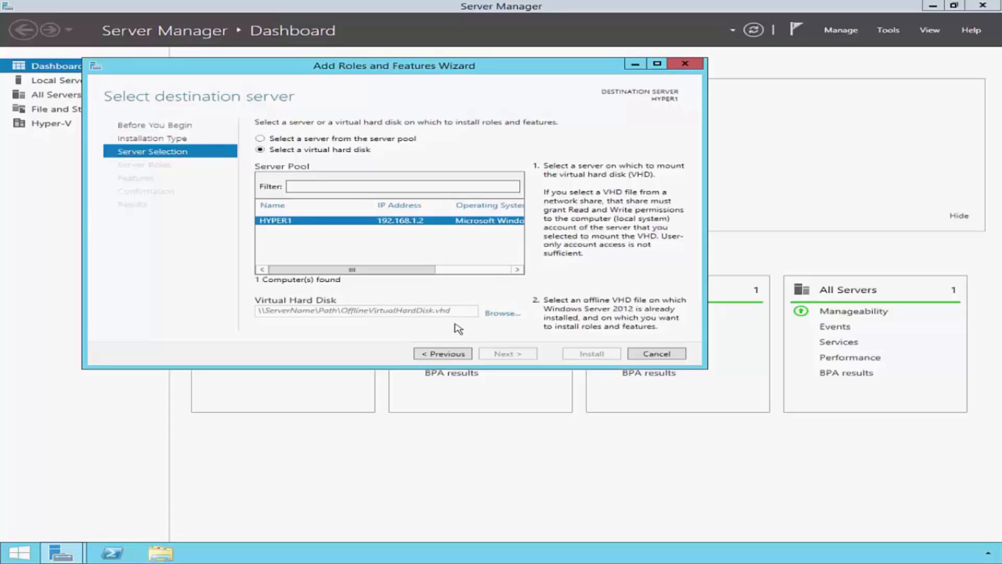
left_click(503, 313)
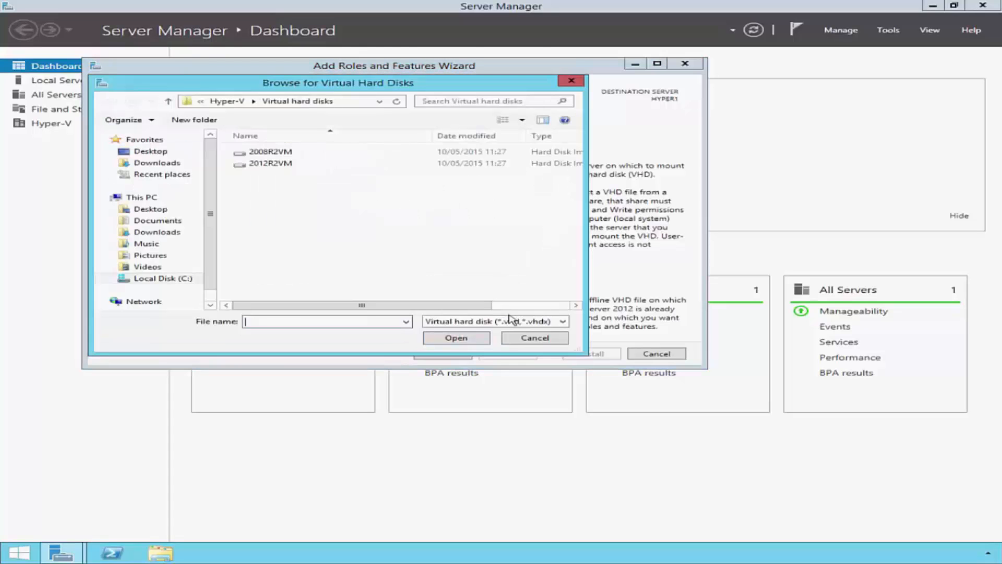
left_click(249, 153)
double_click(296, 154)
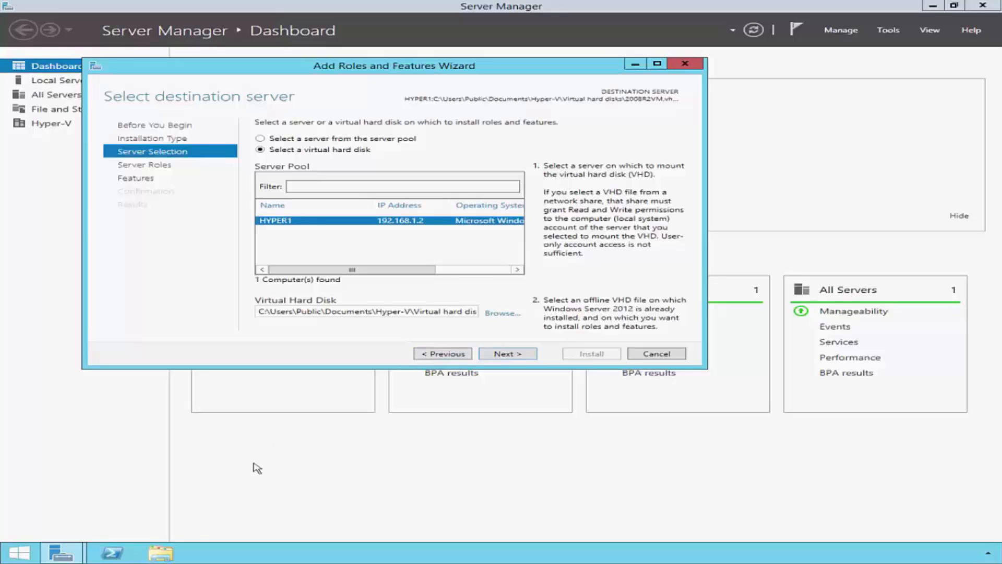
Switch to File Explorer and locate the 2008R2VM and 2012R2VM disk files in C:\Users\Public\Public Documents\Hyper-V\Virtual hard disks.
left_click(178, 553)
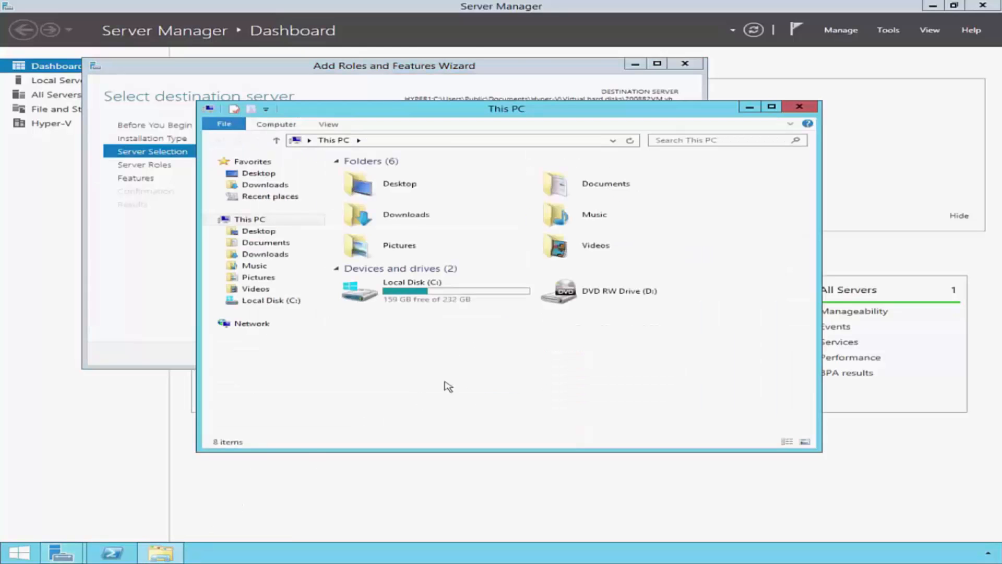
double_click(450, 293)
double_click(401, 209)
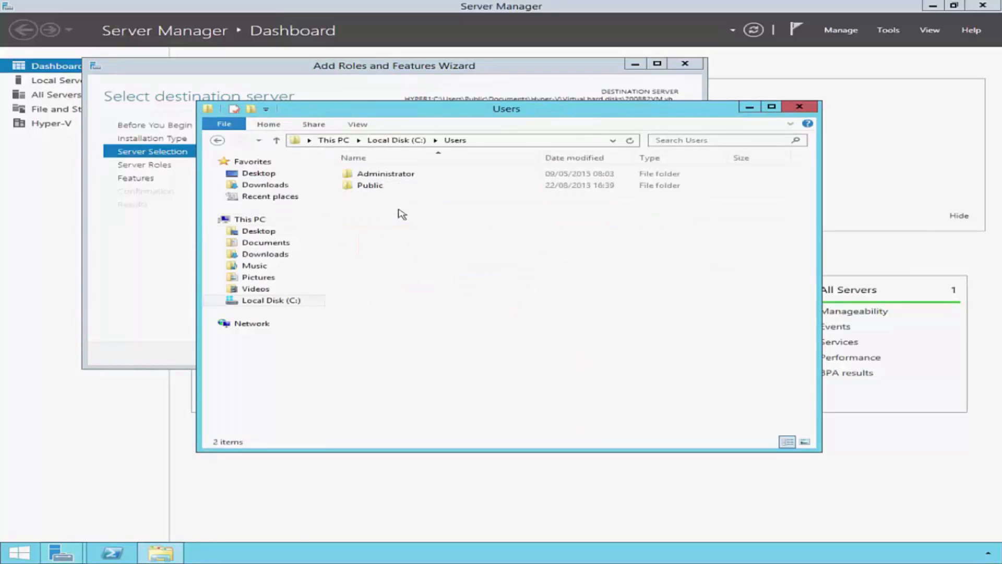
double_click(392, 186)
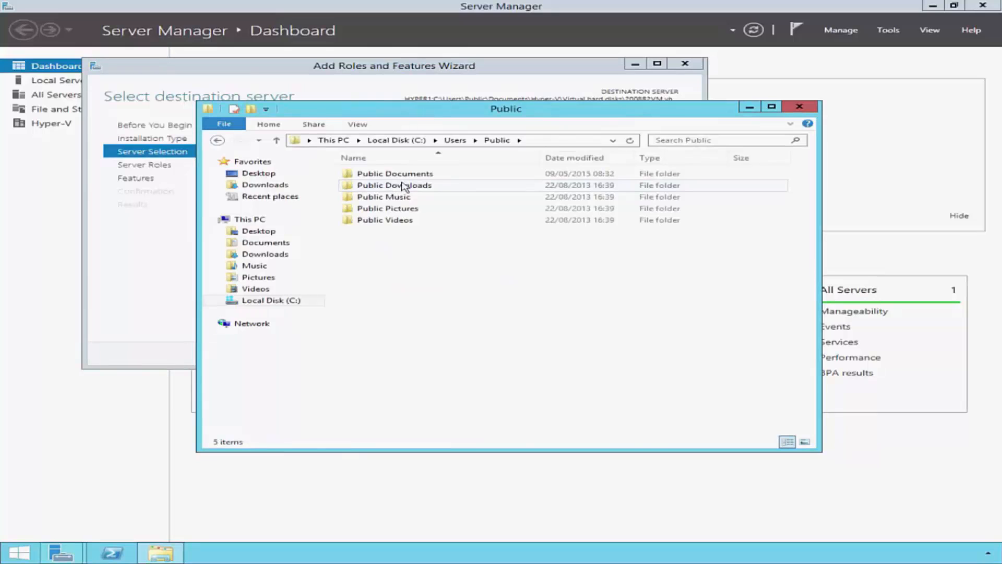
double_click(438, 176)
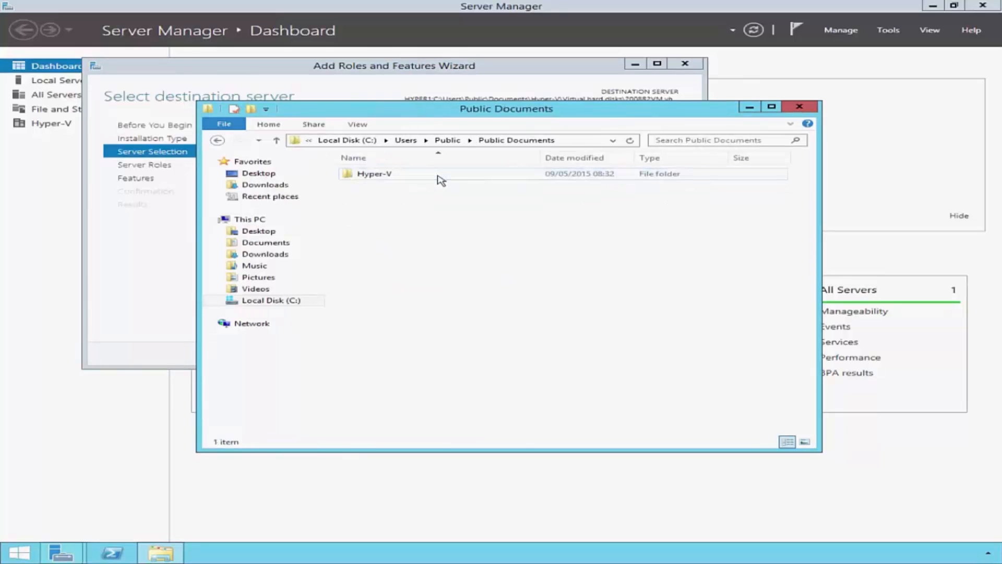
double_click(399, 175)
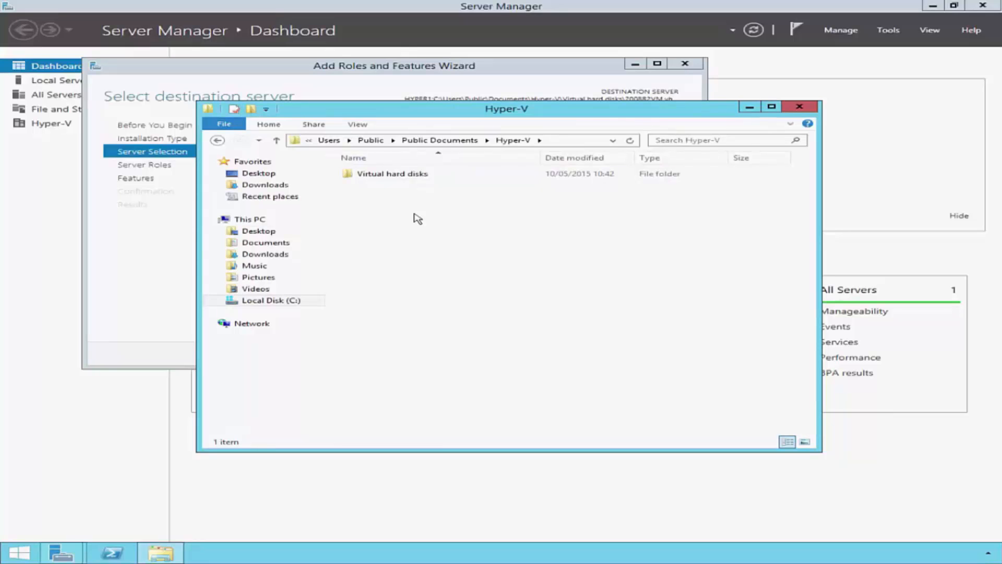
left_click(369, 178)
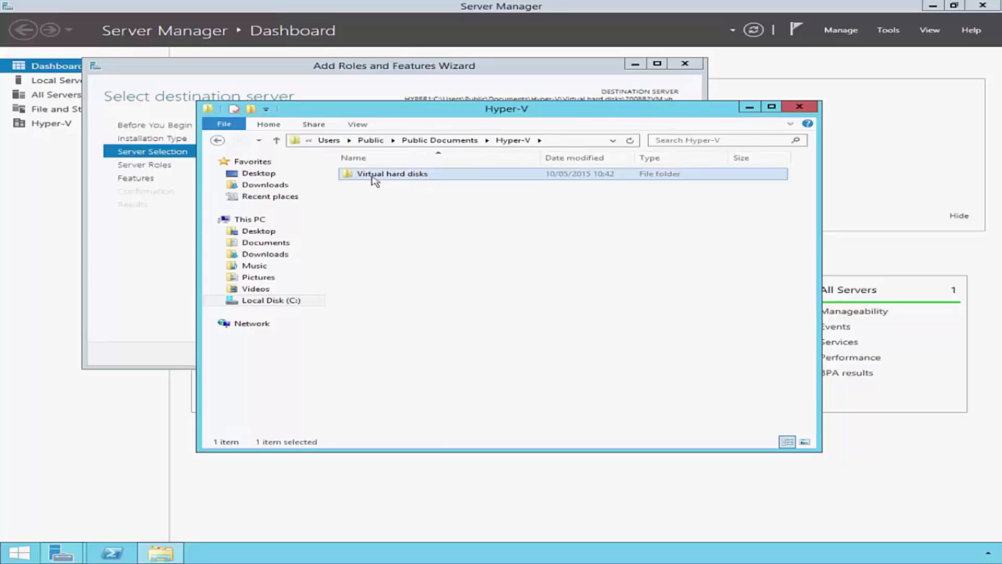
double_click(439, 175)
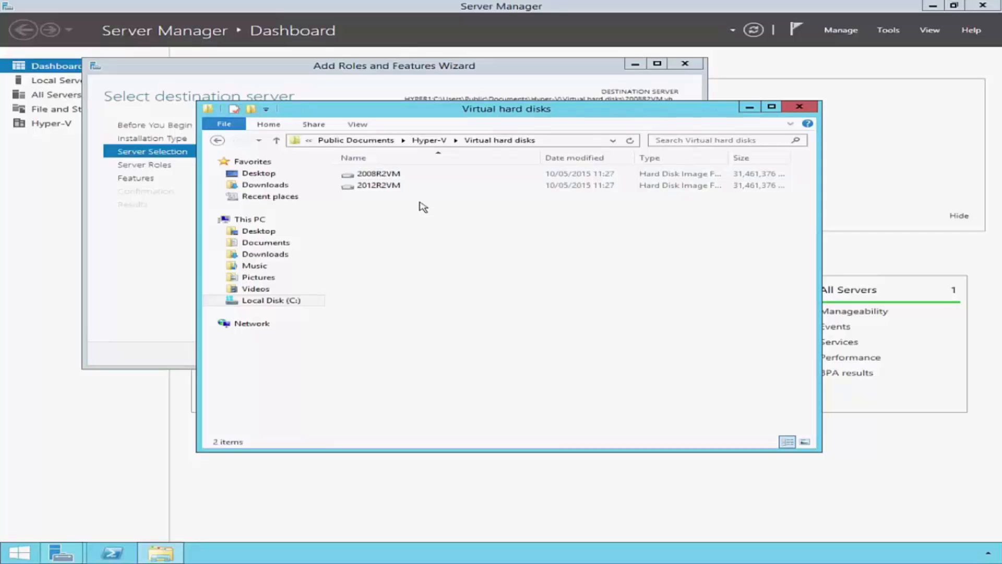
left_click(374, 176)
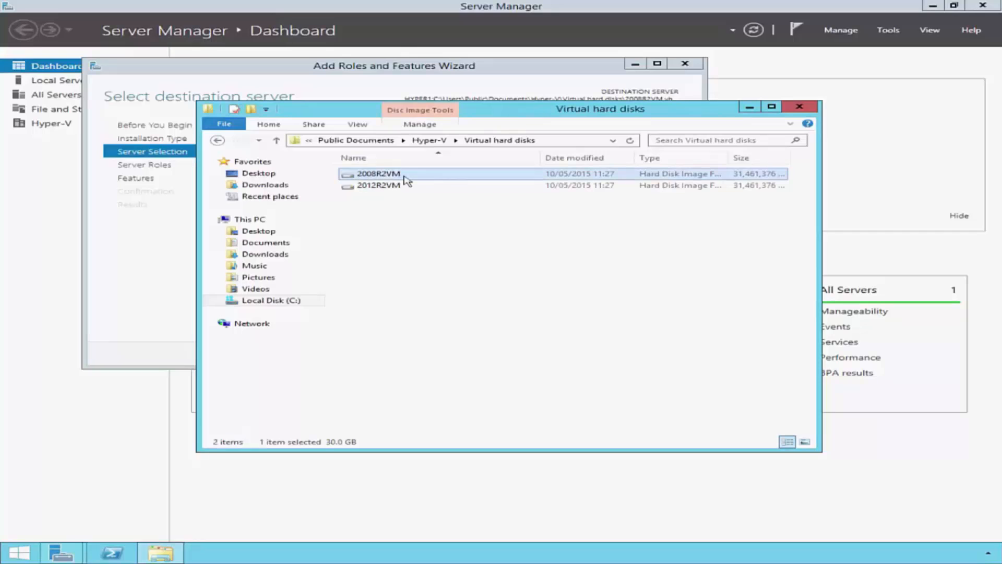
left_click(377, 186)
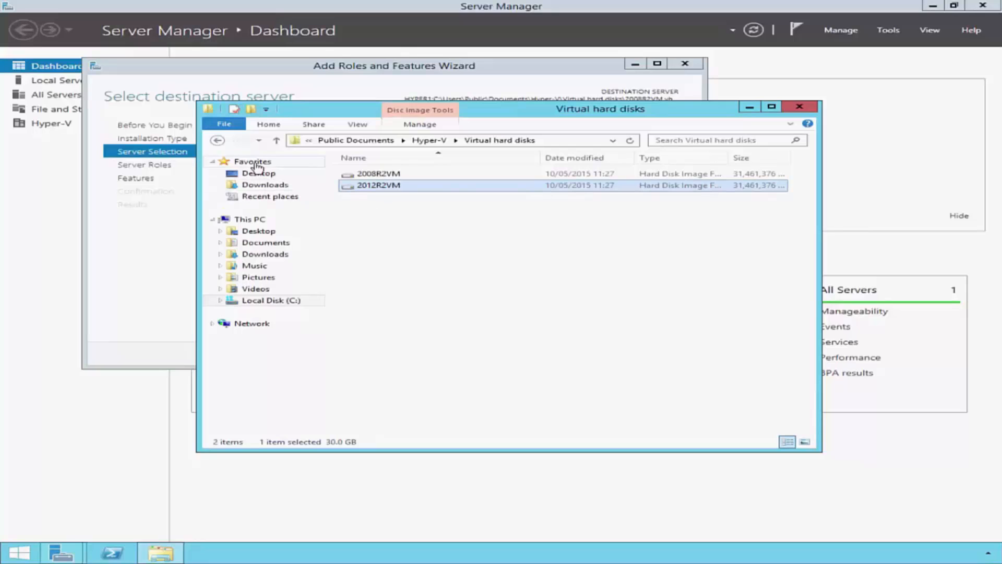
Share the Virtual hard disks folder through its advanced sharing properties, using the share name VHDs.
left_click(218, 140)
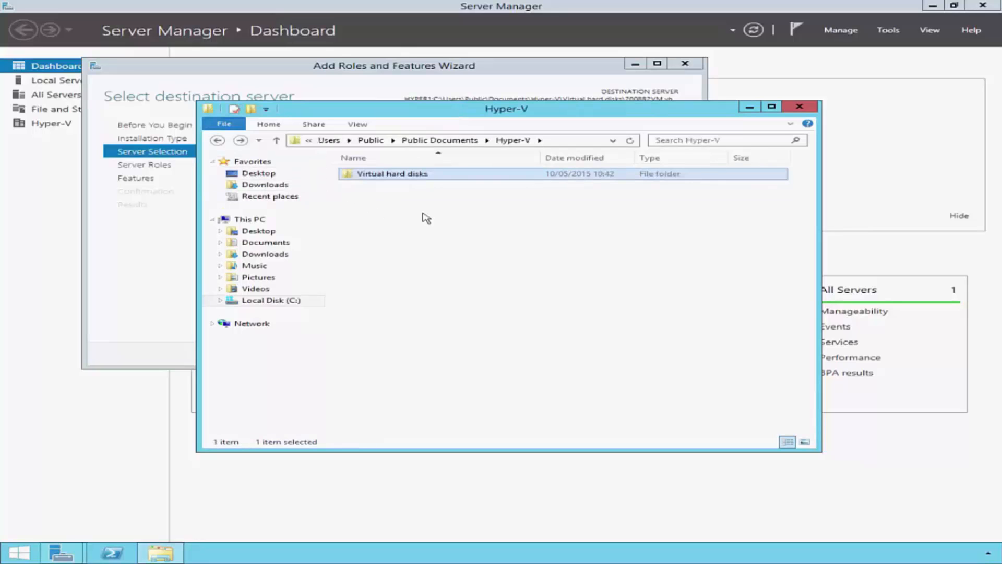
right_click(435, 180)
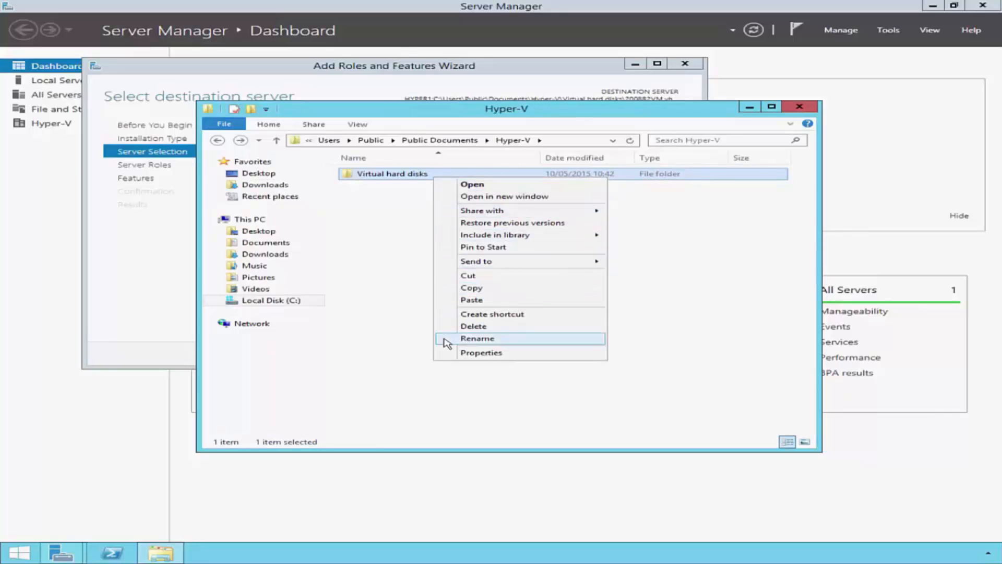
left_click(522, 354)
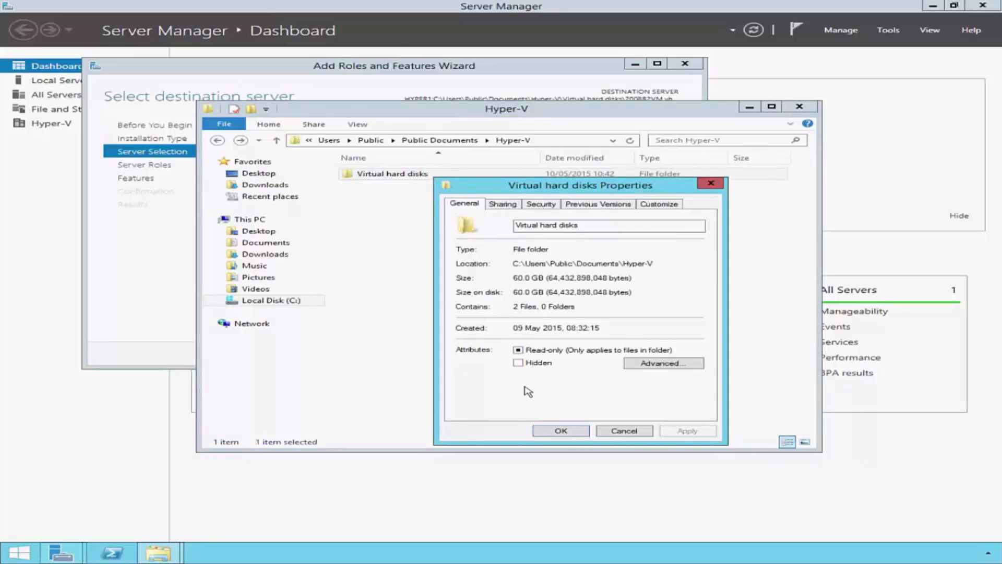
left_click(514, 206)
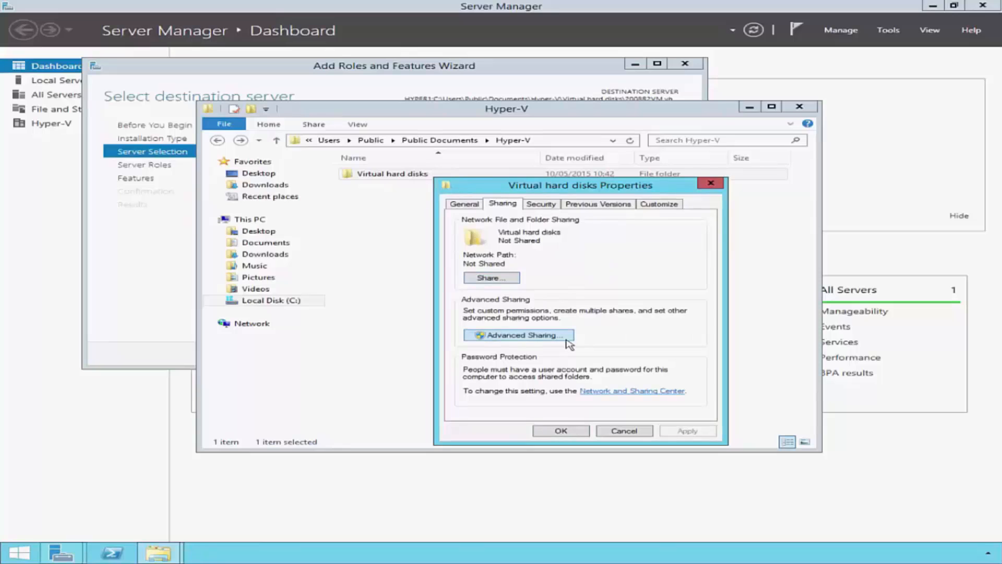
left_click(568, 342)
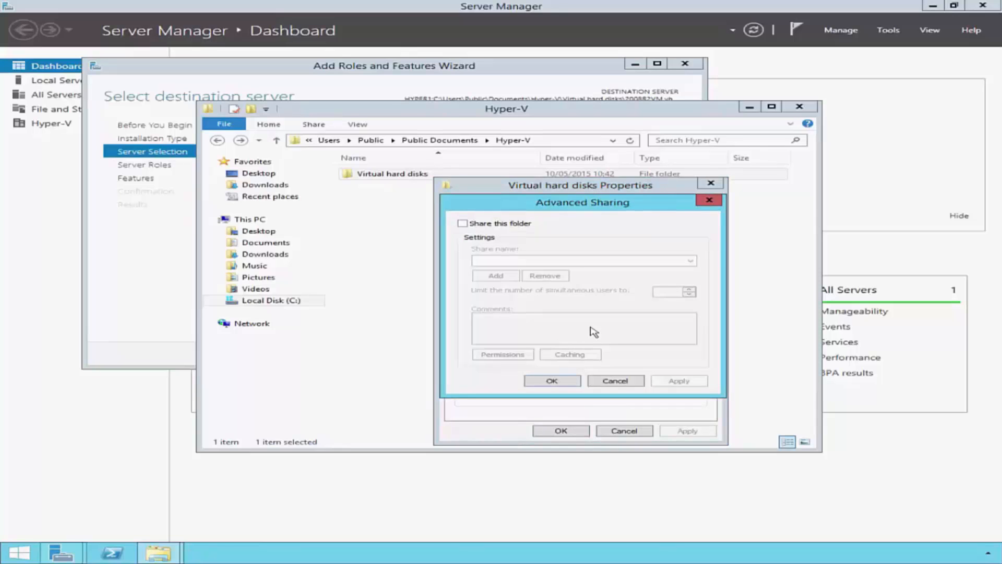
left_click(463, 224)
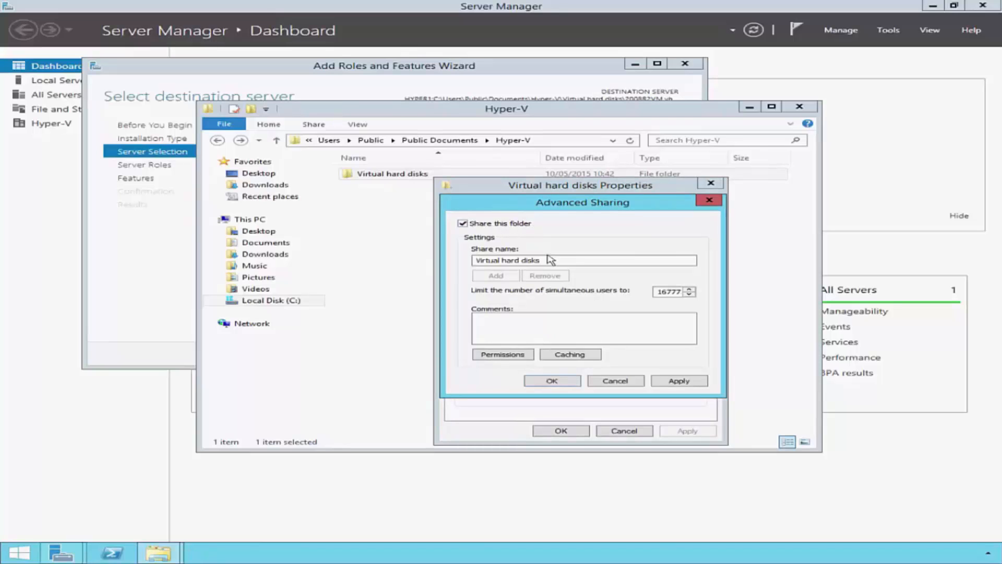
left_click_drag(551, 260, 436, 266)
type("VHDs")
In the VHDs share permissions, remove Everyone and add HYPER1\Administrator with Change allowed.
left_click(528, 355)
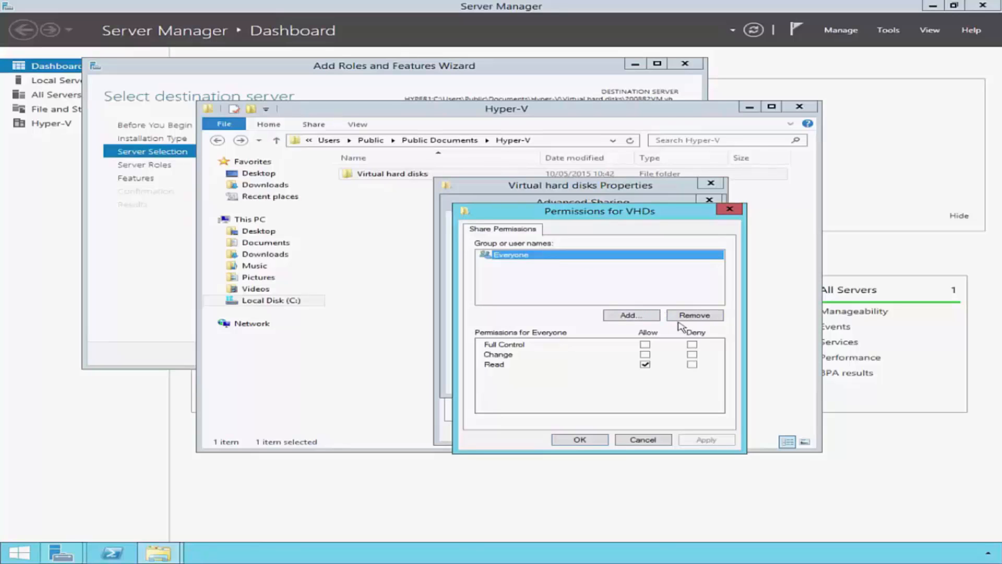
left_click(724, 323)
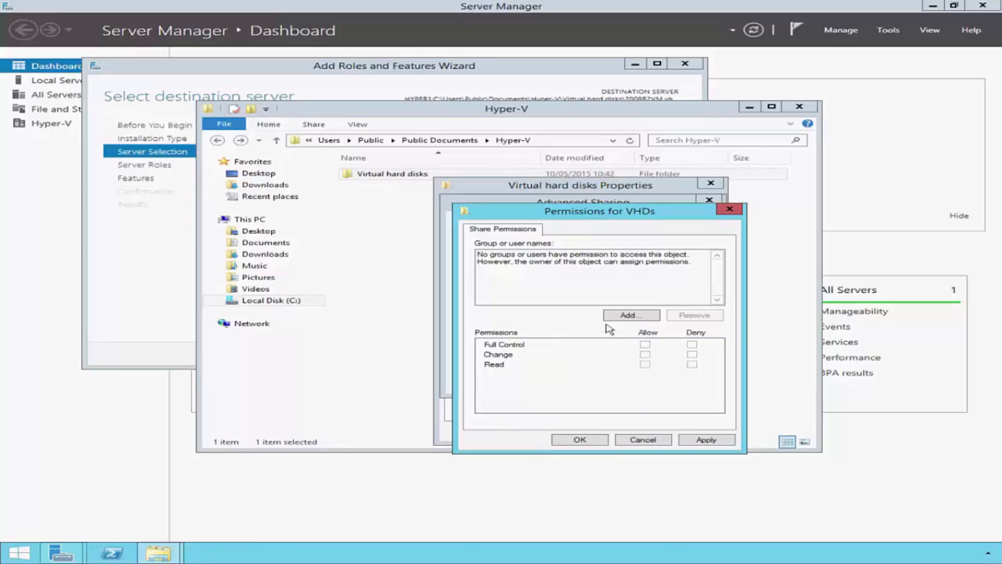
left_click(646, 317)
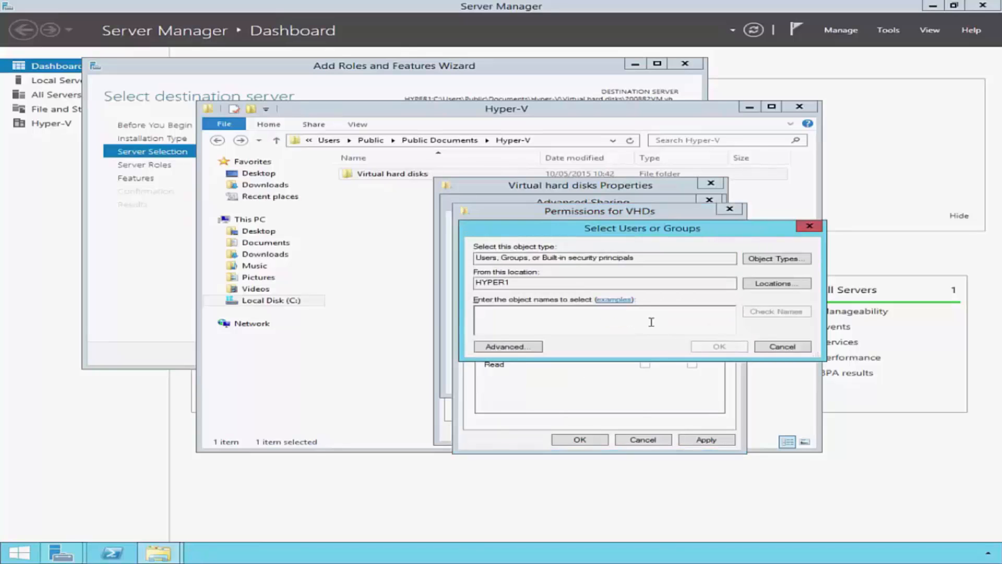
type("Adminis")
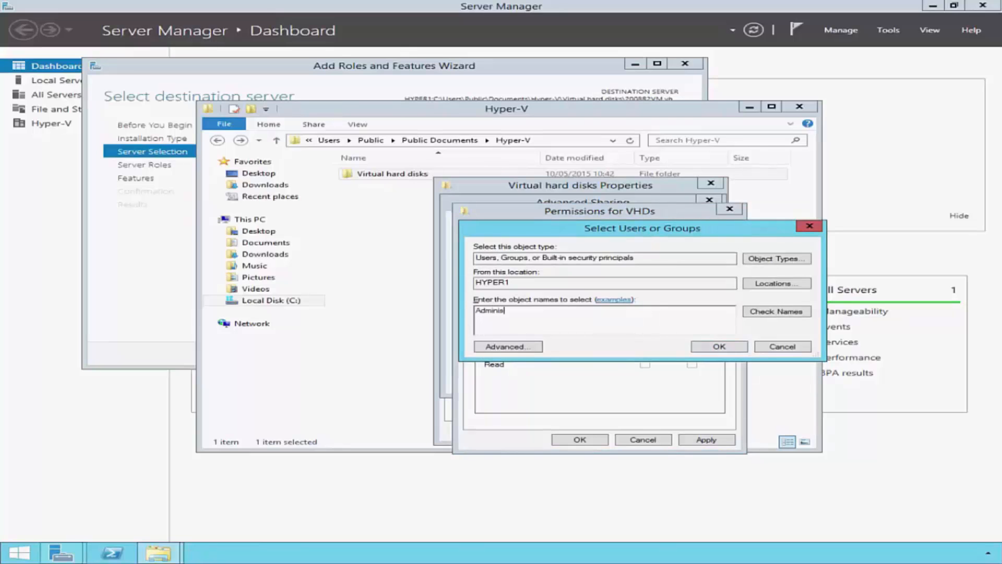
type("trator")
left_click(793, 313)
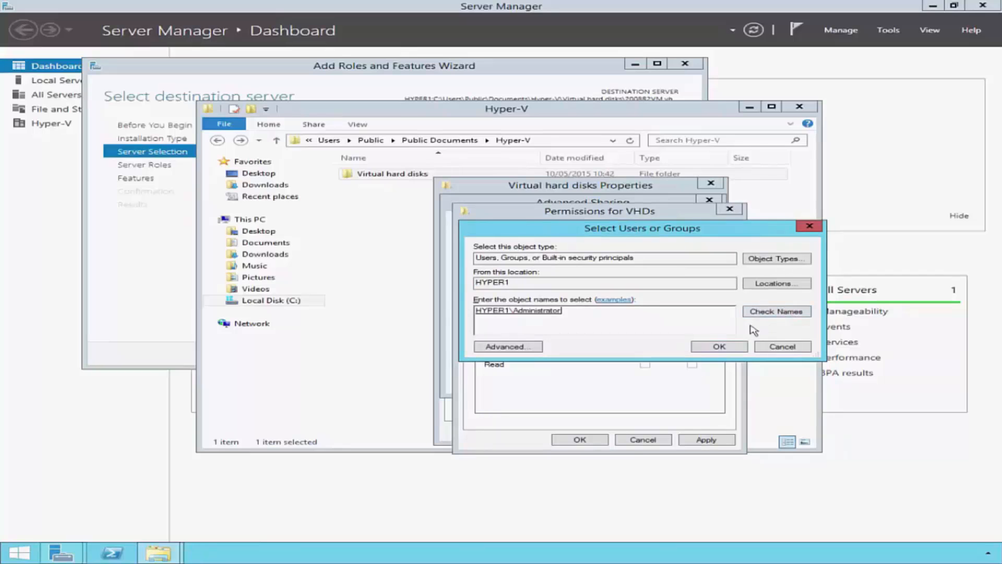
left_click(709, 347)
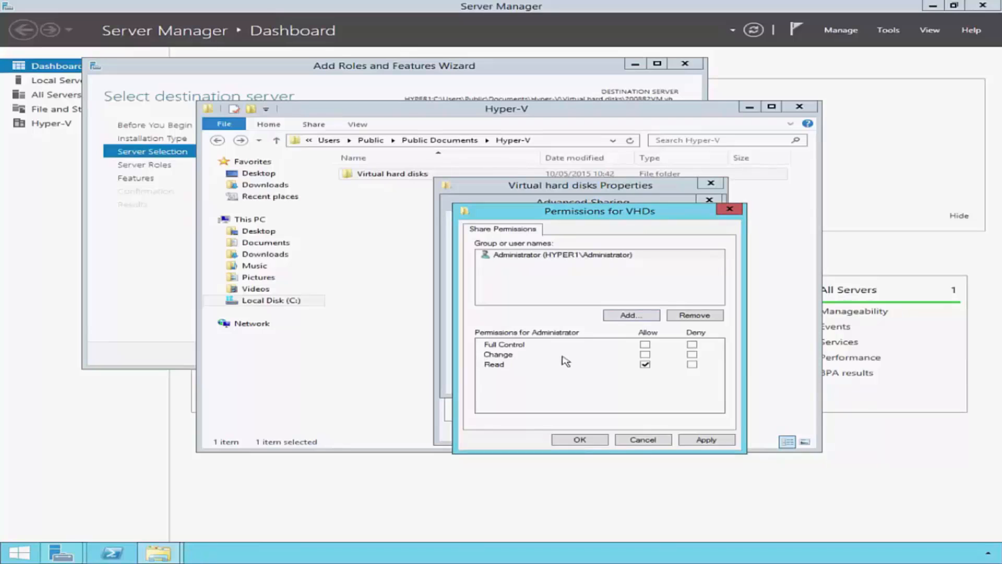
left_click(646, 354)
Add SYSTEM to the share permissions with Change allowed, apply the sharing settings and close File Explorer.
left_click(652, 315)
type("SYSTEM")
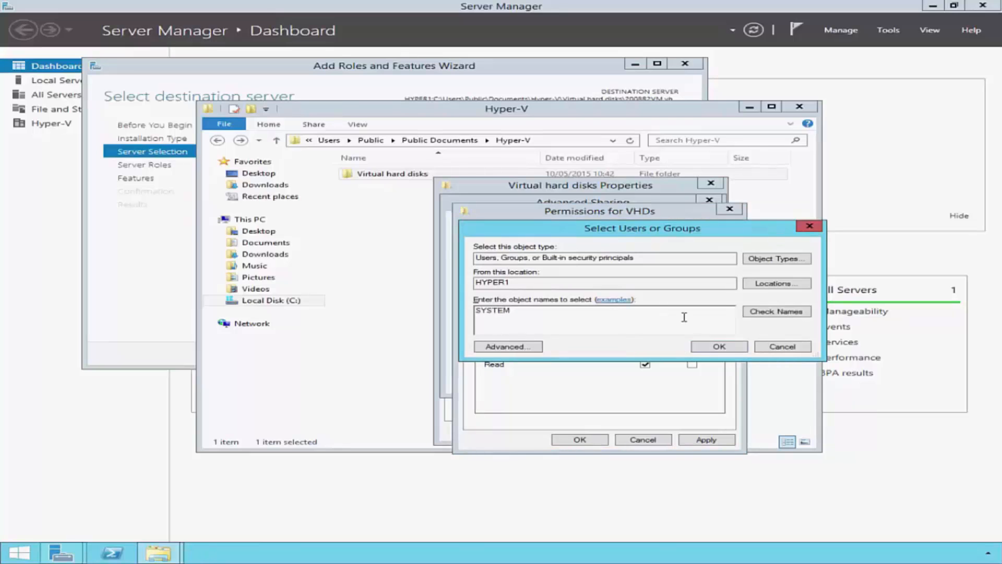
left_click(803, 313)
left_click(720, 347)
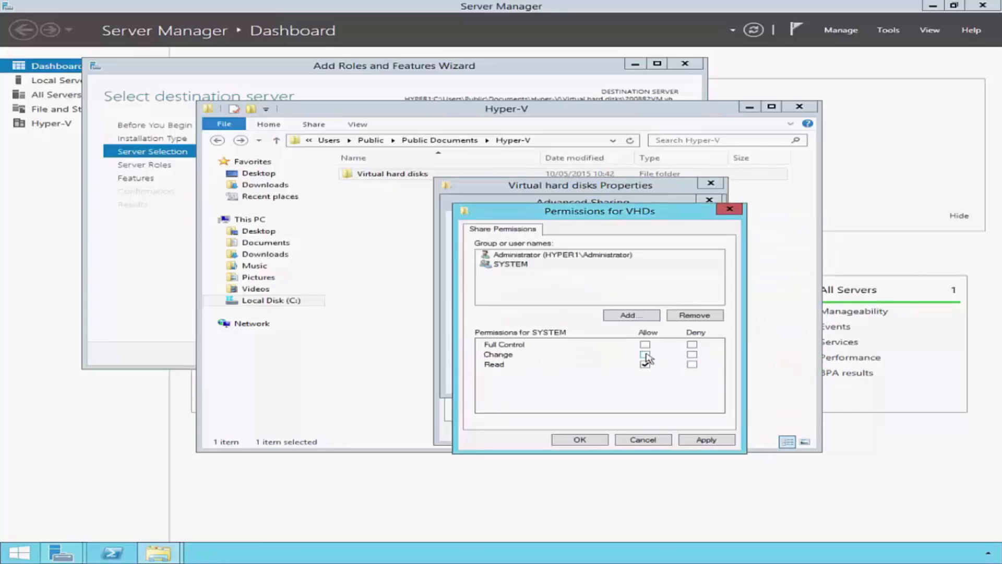
left_click(645, 355)
left_click(605, 440)
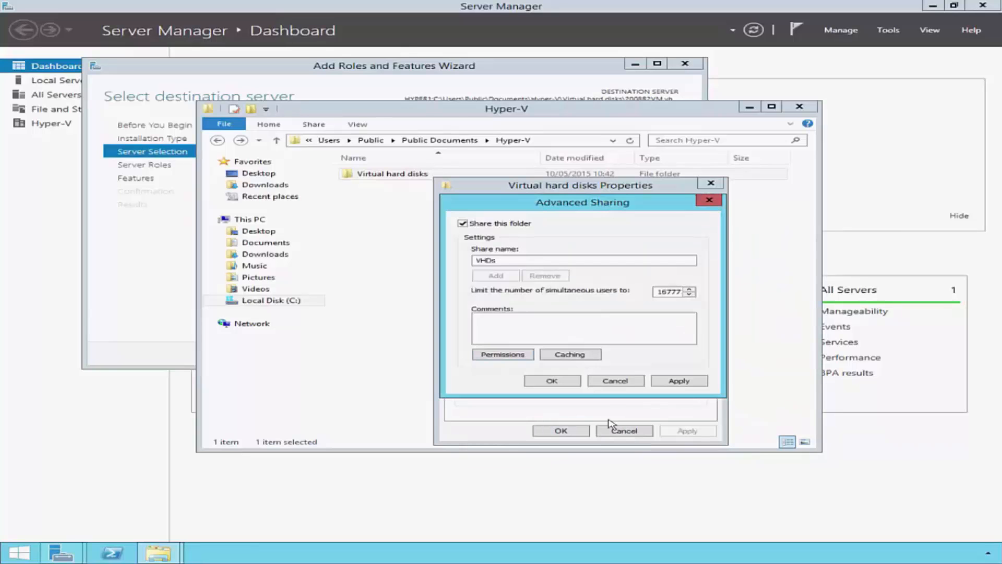
left_click(572, 386)
left_click(575, 433)
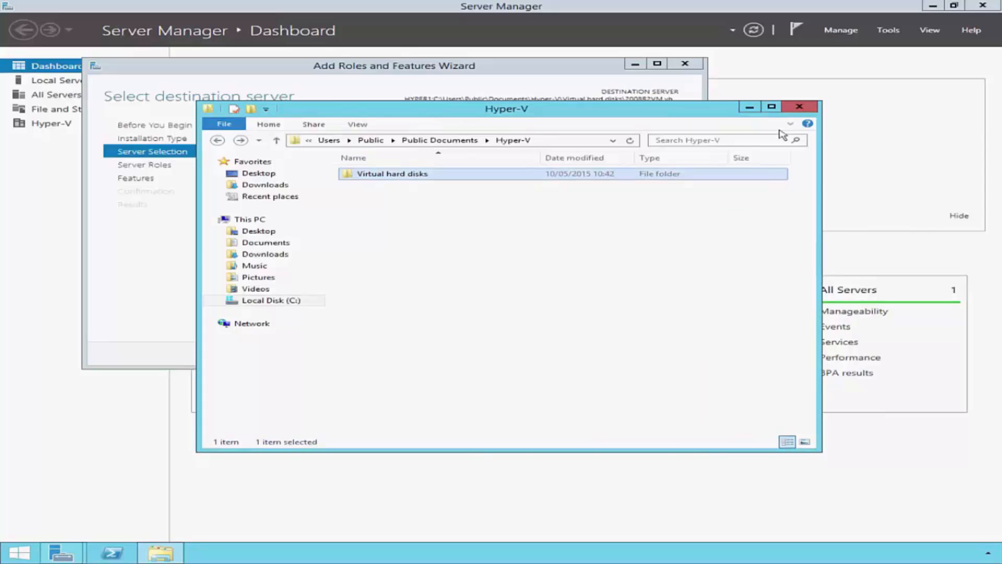
left_click(799, 107)
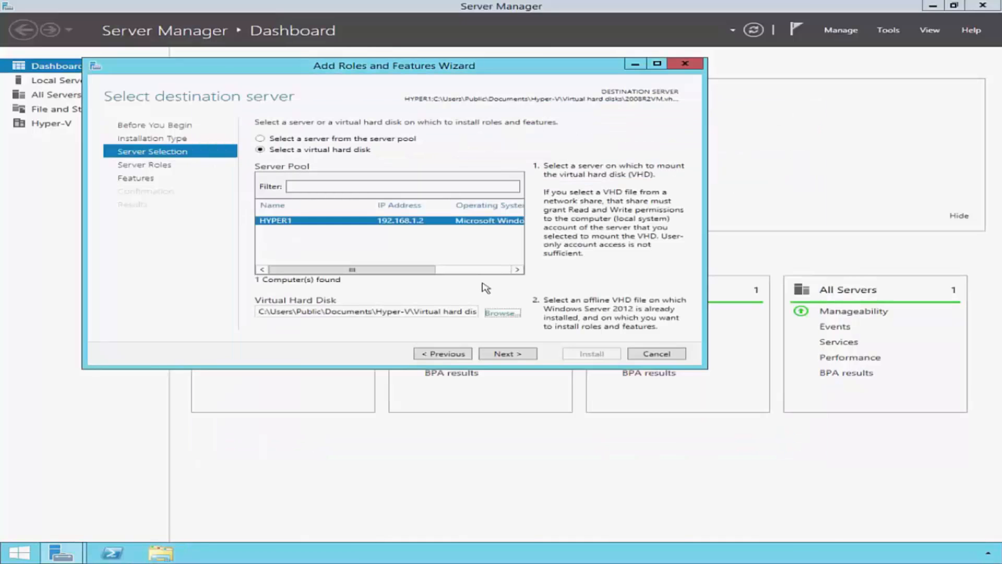
Set the virtual hard disk path to \\HYPER1\VHDs\2008R2VM.vhdx and try to continue to the server roles.
triple_click(418, 313)
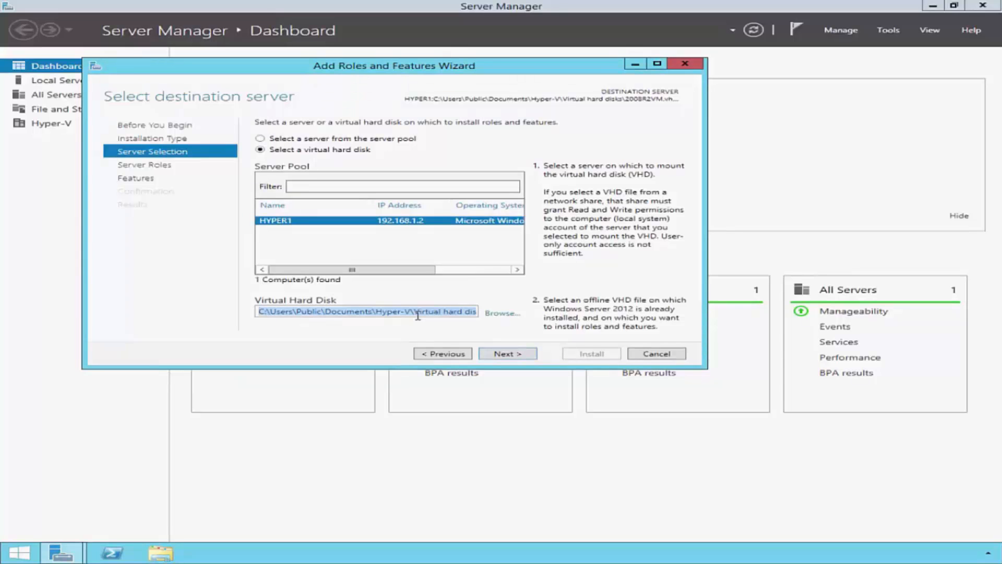
type("\\\\")
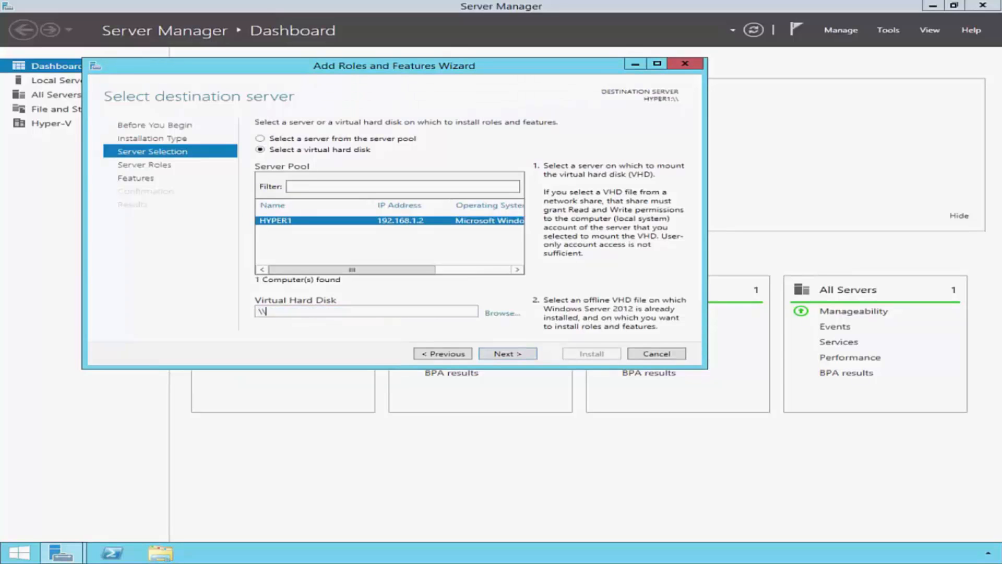
type("HYPER1\\VHD")
type("s")
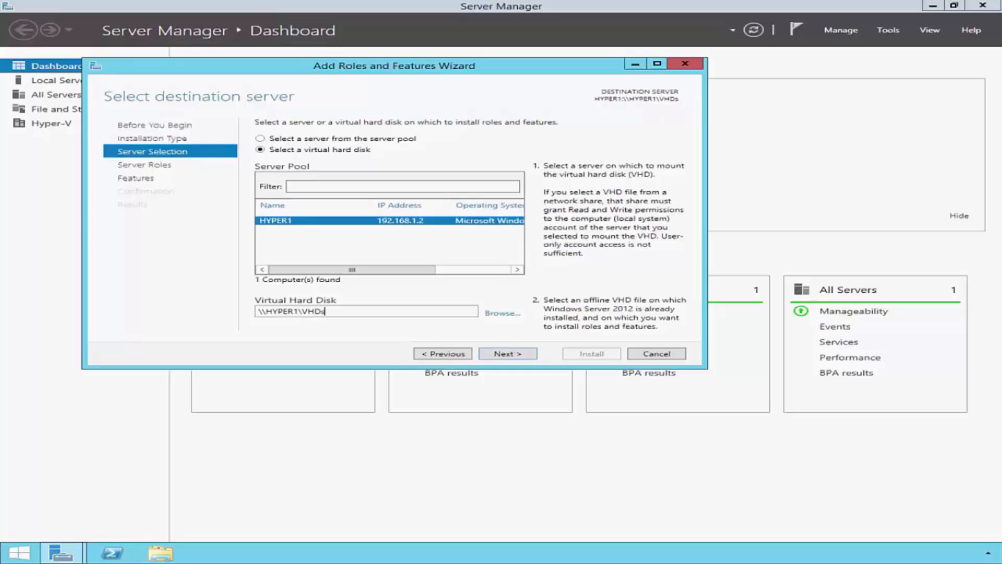
type("\\")
type("2008")
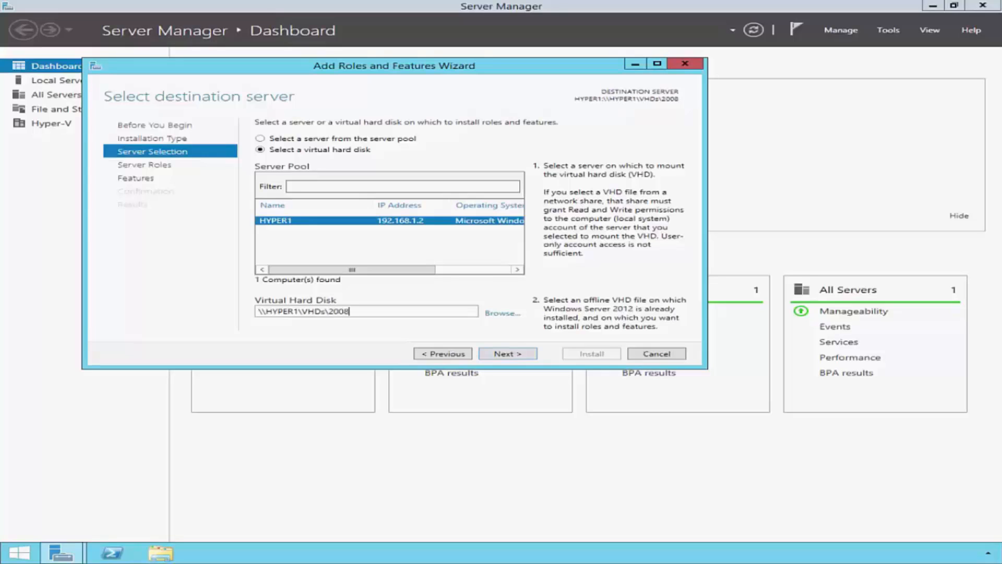
type("R2V")
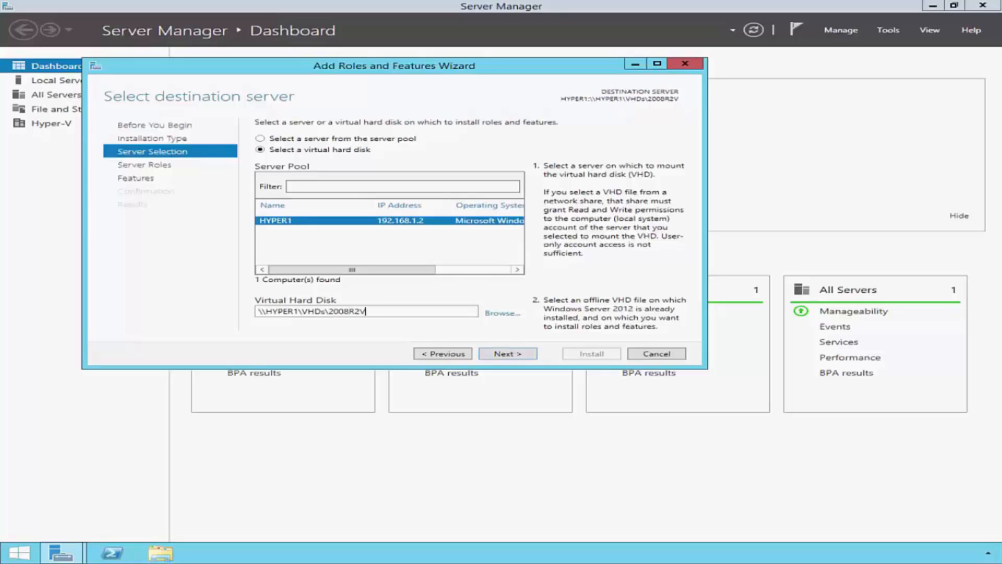
type("M.vhdx")
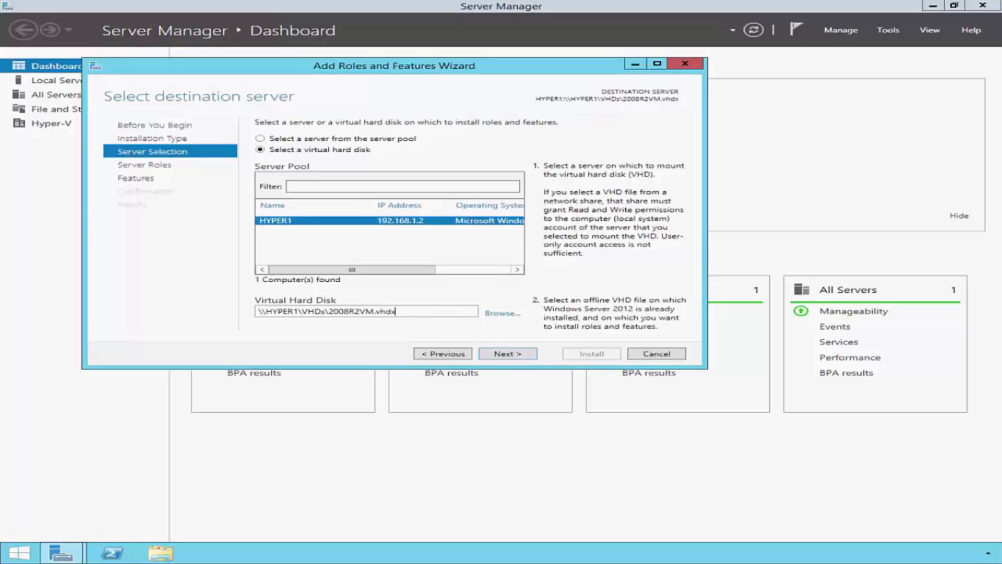
left_click(517, 353)
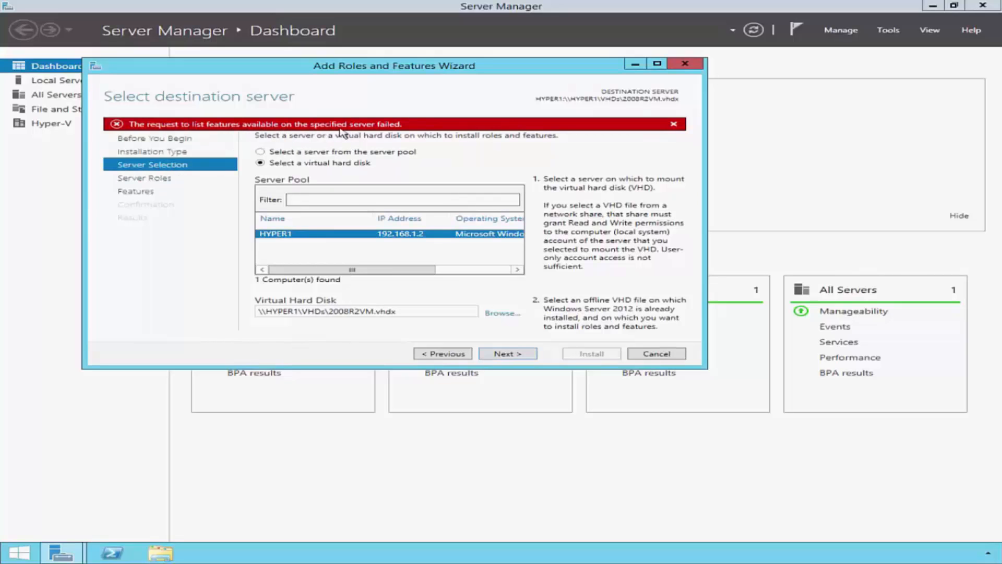
mouse_move(145, 131)
Change the virtual hard disk path to \\HYPER1\VHDs\2012R2VM.vhdx and continue to the server roles.
triple_click(415, 316)
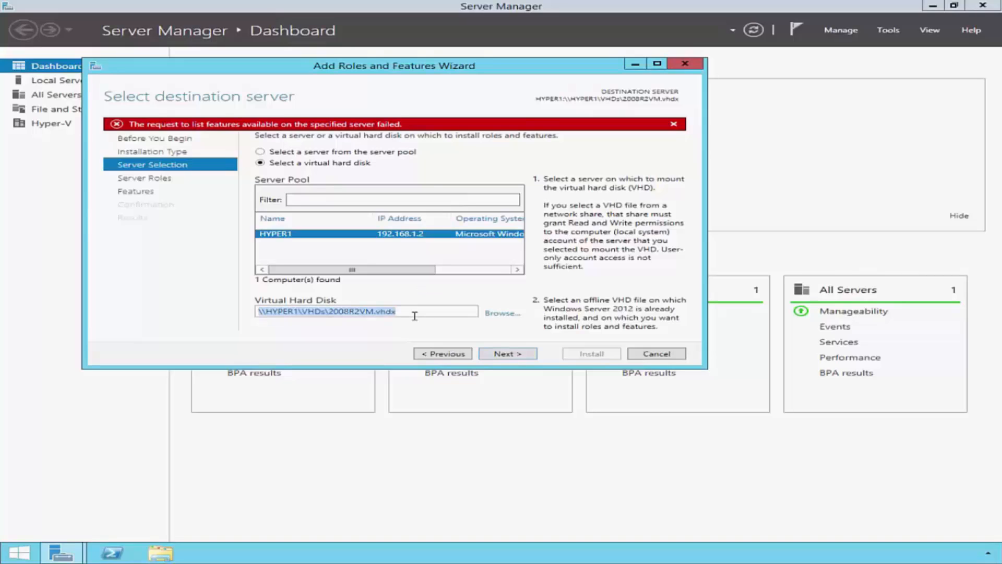
left_click(415, 316)
key("BackSpace")
key("BackSpace")
key("BackSpace")
key("BackSpace")
key("BackSpace")
key("BackSpace")
key("BackSpace")
key("BackSpace")
key("BackSpace")
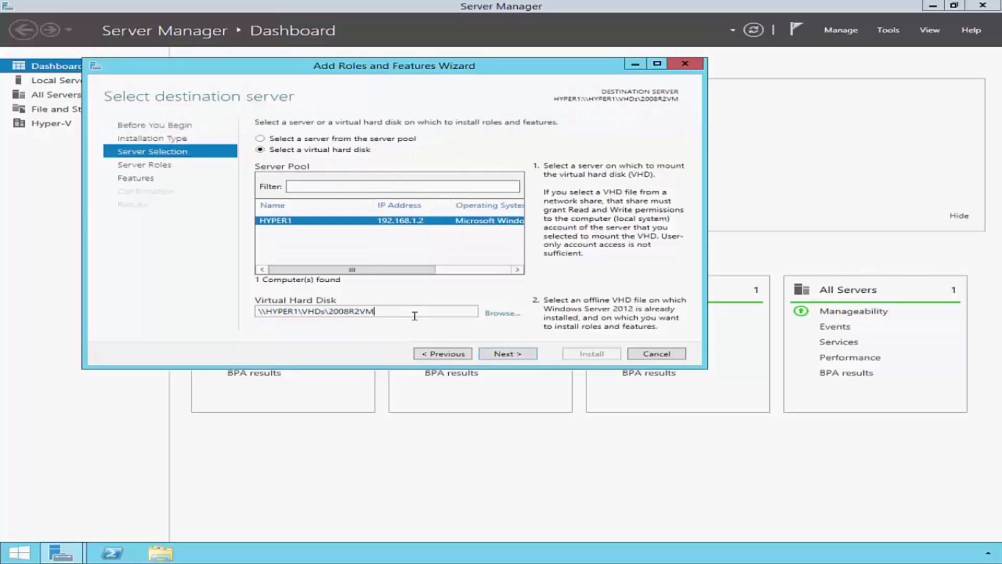
key("BackSpace")
key("BackSpace")
key("BackSpace")
key("BackSpace")
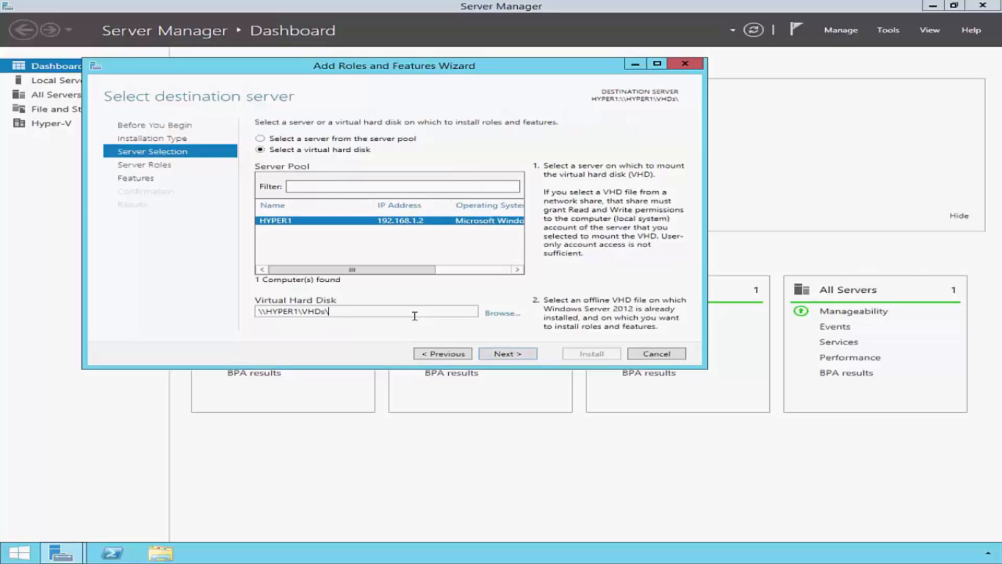
type("2012R")
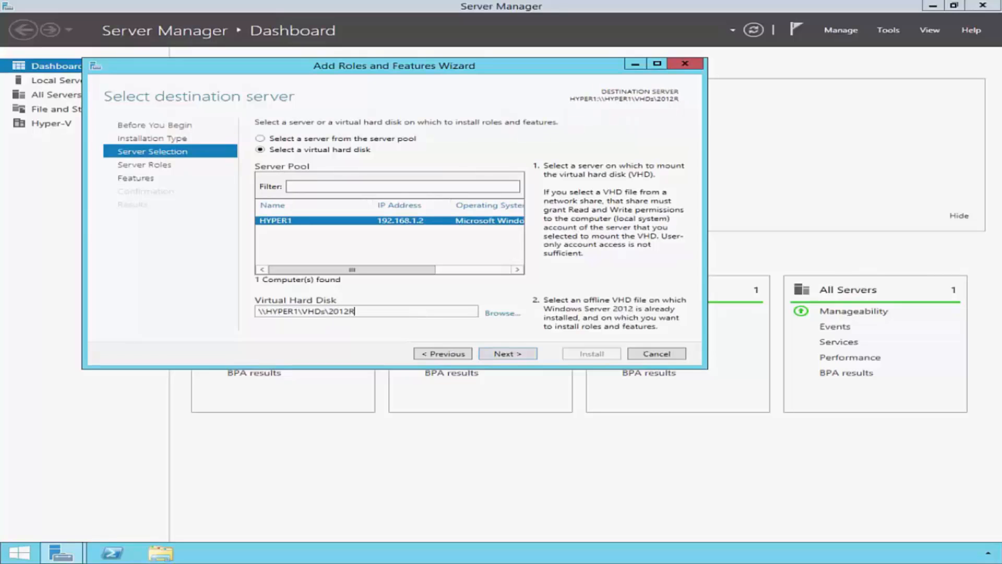
type("2VM.vhdx")
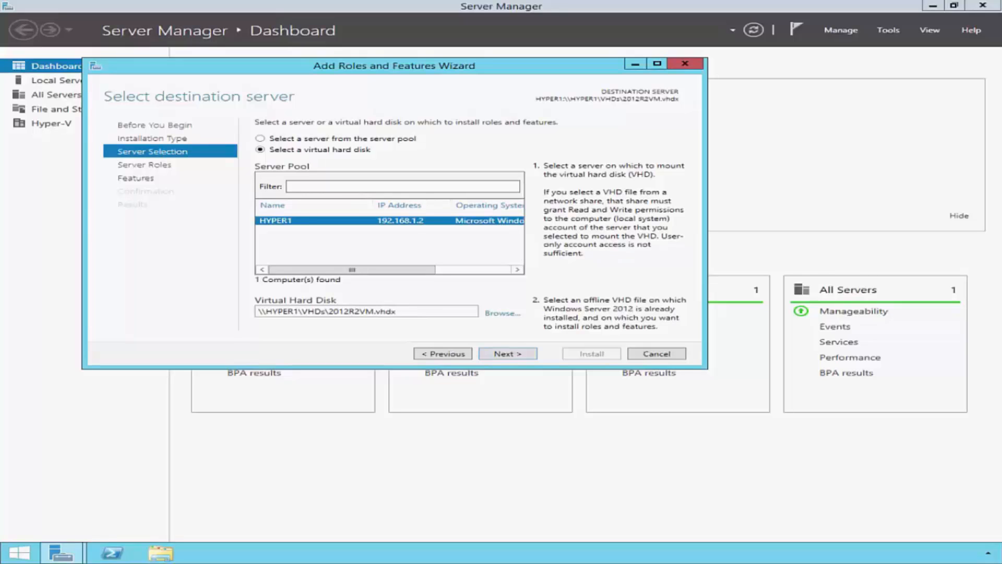
left_click(523, 349)
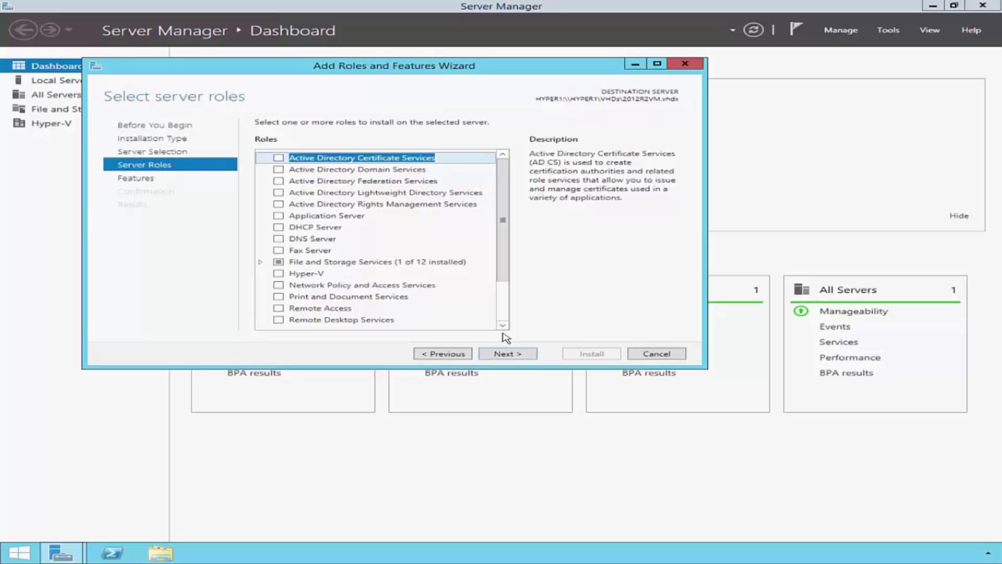
Select the Fax Server role, add its required features with management tools, and continue to the features selection.
left_click(280, 251)
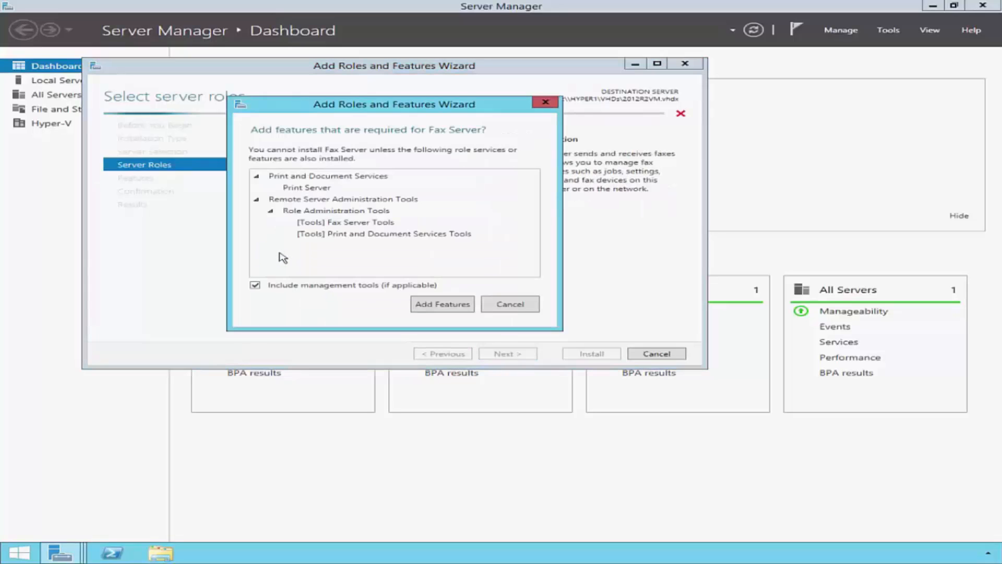
left_click(466, 309)
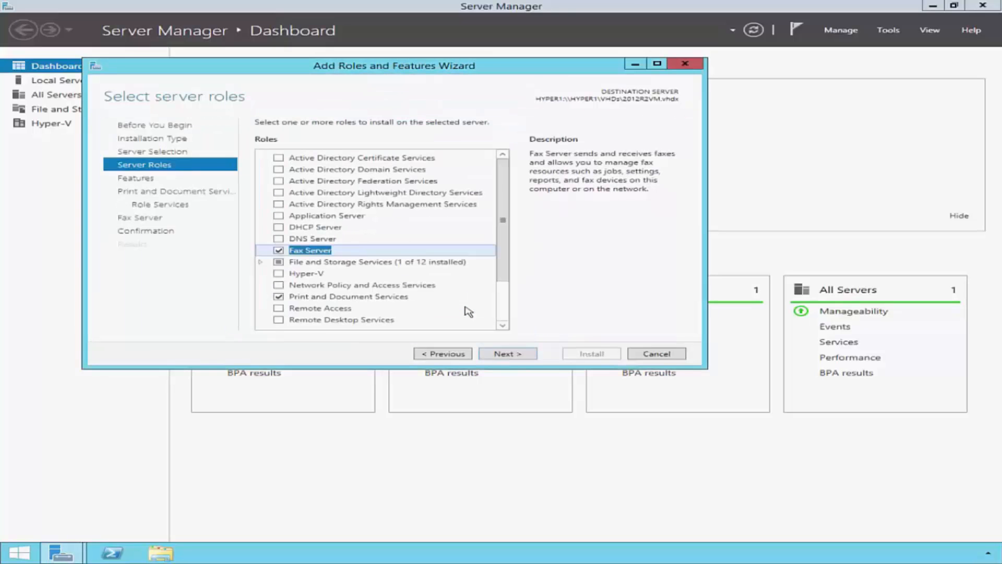
left_click(524, 354)
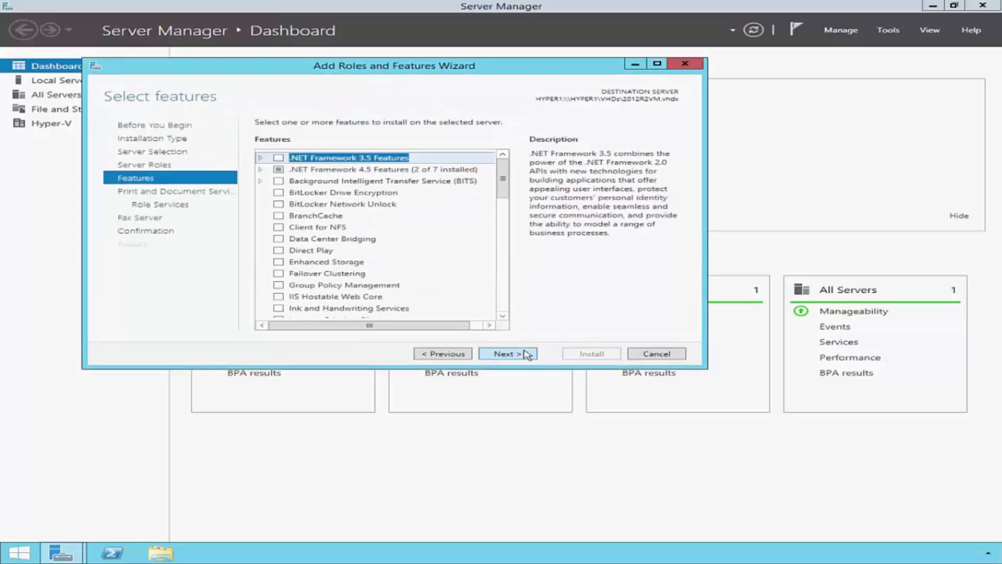
Keep the default features and Print and Document Services role services, and install the selection on the virtual hard disk.
left_click(525, 353)
left_click(525, 354)
left_click(525, 354)
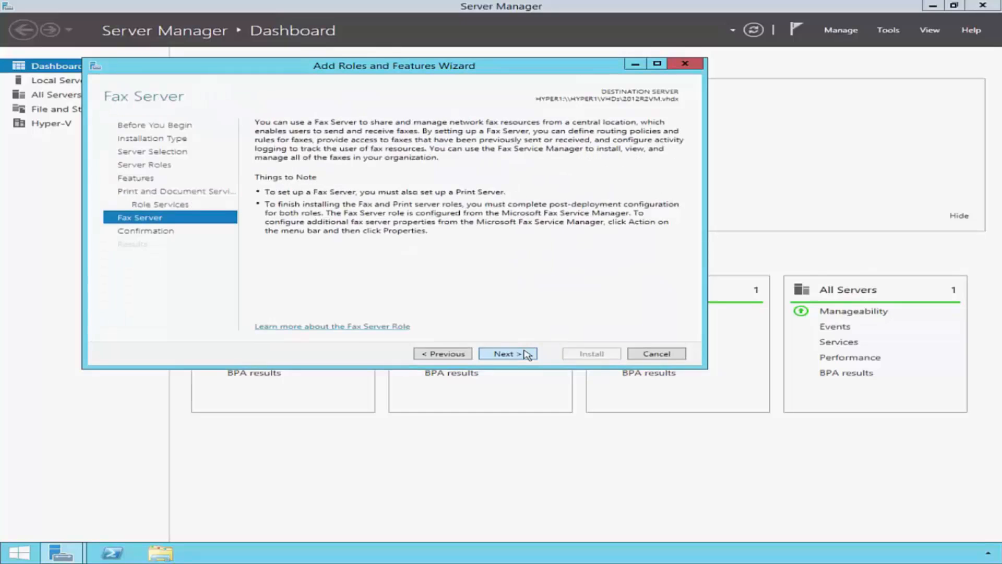
left_click(525, 353)
left_click(570, 355)
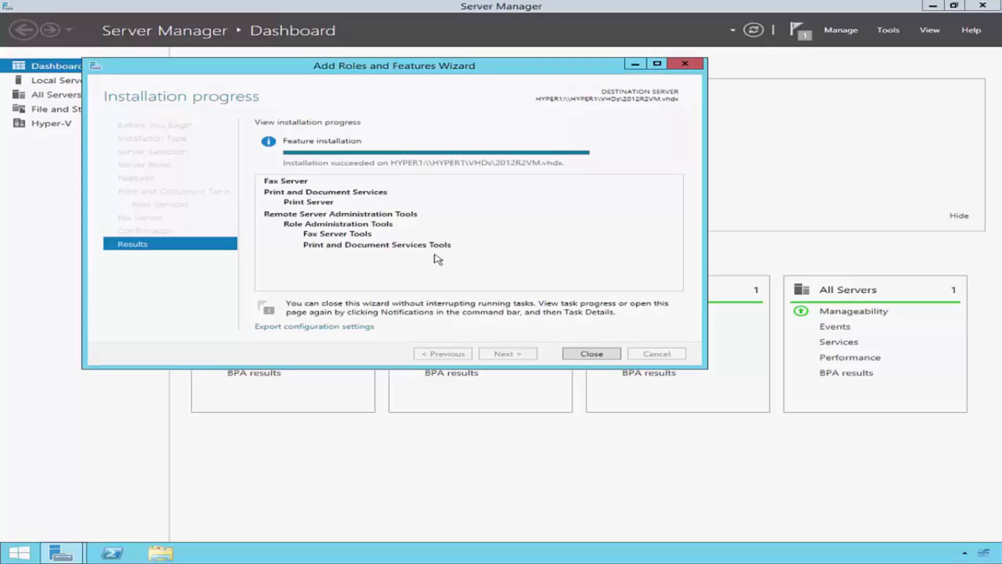
Close the Add Roles and Features Wizard and start the 2012R2VM virtual machine from Hyper-V Manager.
left_click(583, 356)
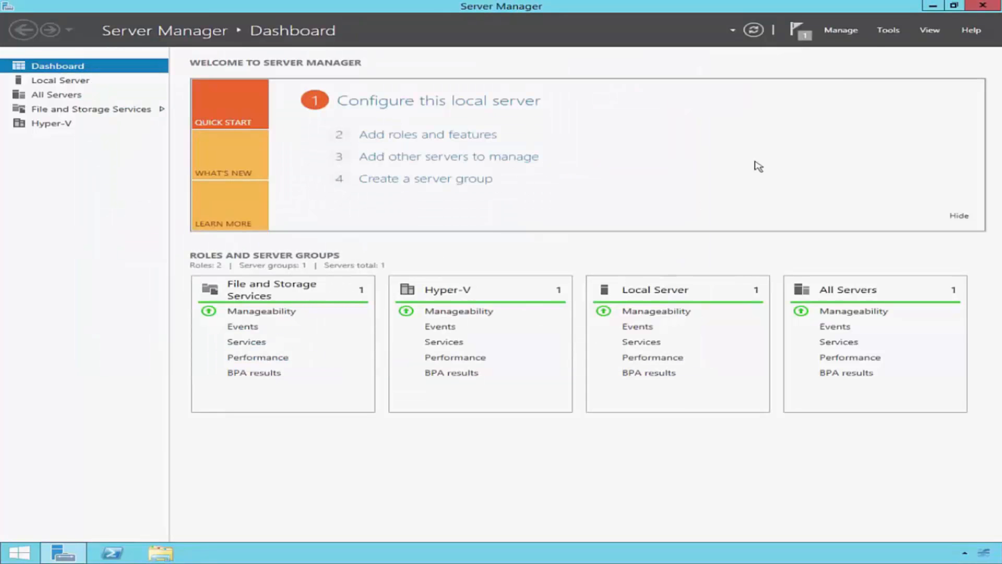
left_click(888, 29)
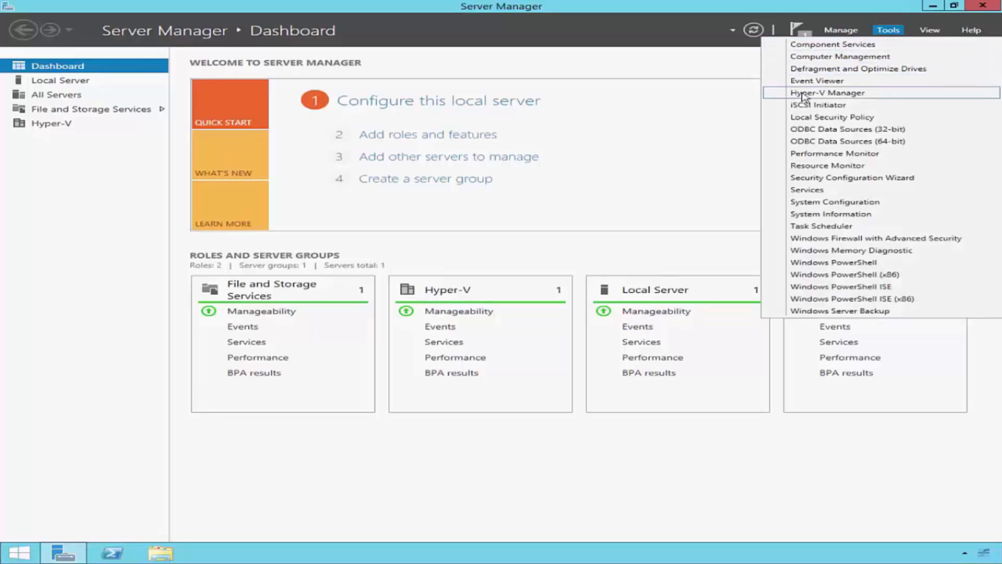
left_click(867, 93)
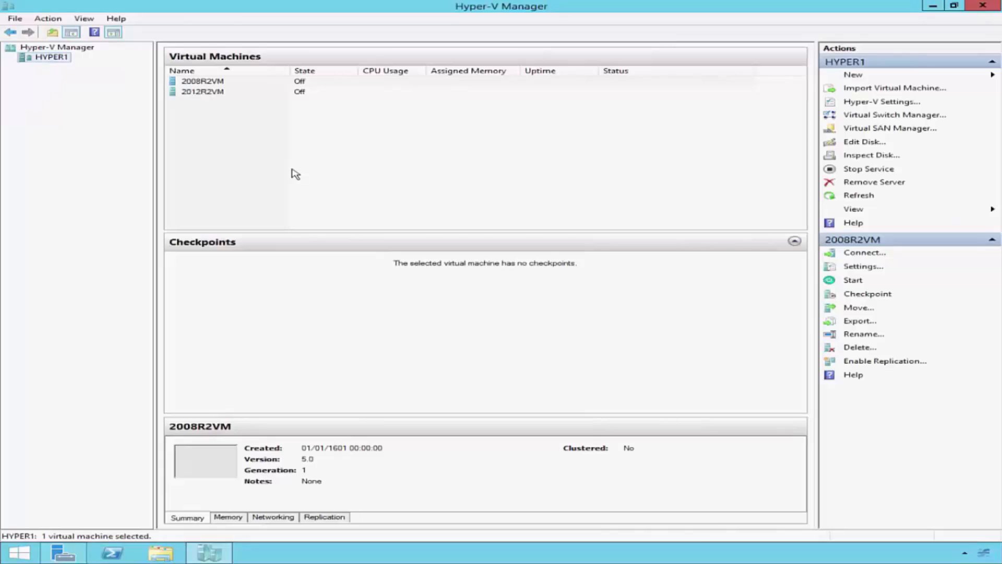
right_click(223, 94)
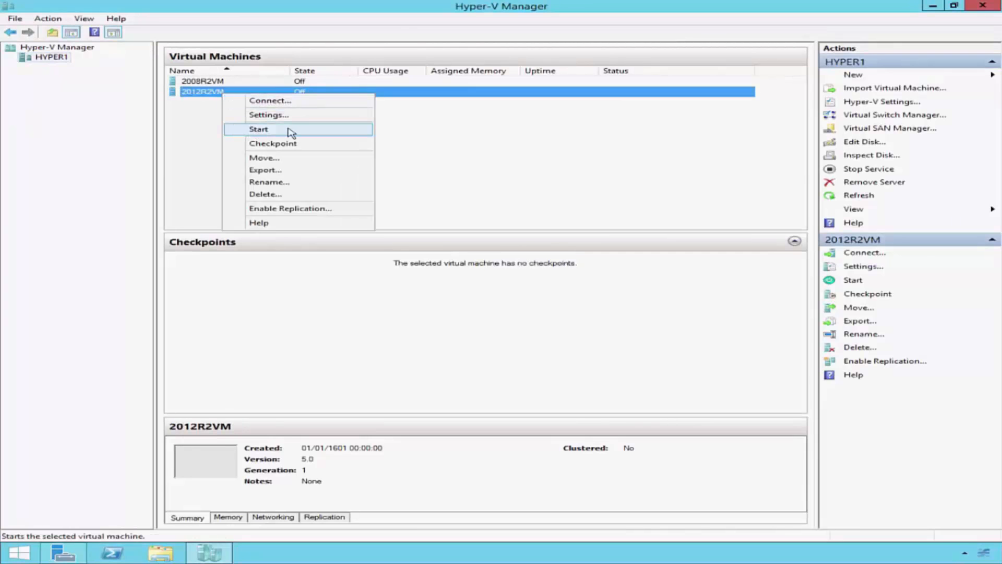
left_click(290, 131)
left_click(226, 131)
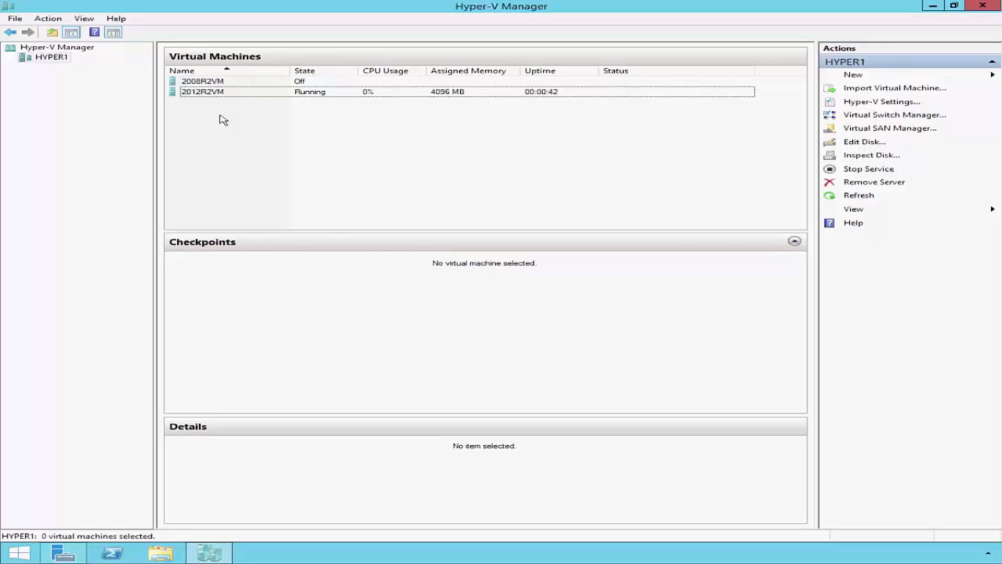
Connect to 2012R2VM, sign in by entering the Administrator account password, and show the notifications in its Server Manager.
double_click(220, 95)
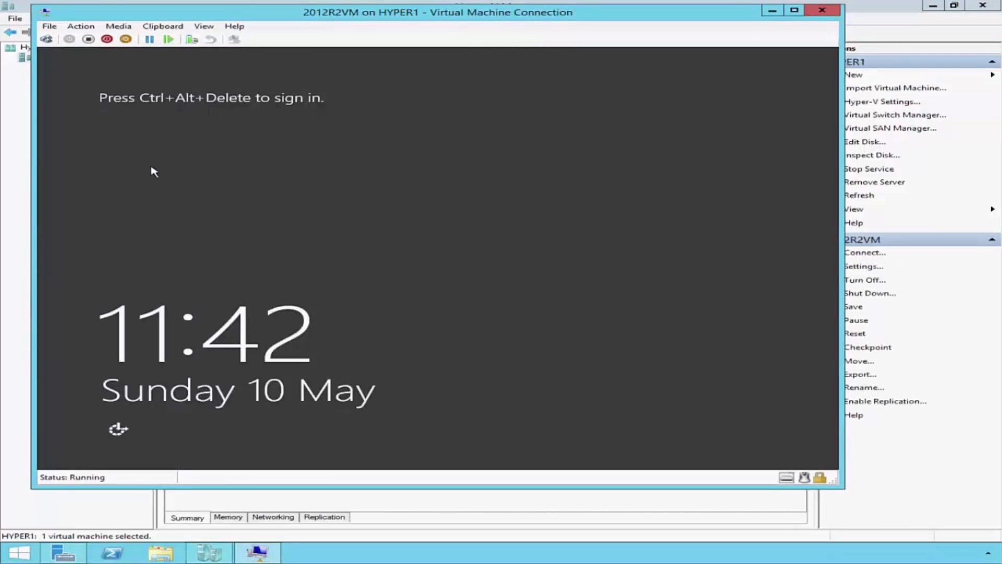
left_click(47, 40)
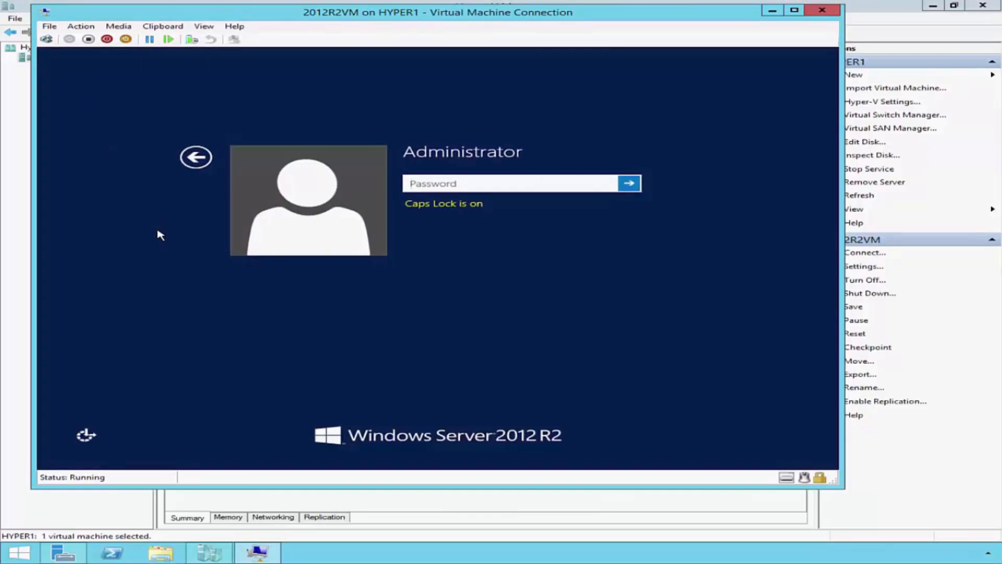
type("••••••••••")
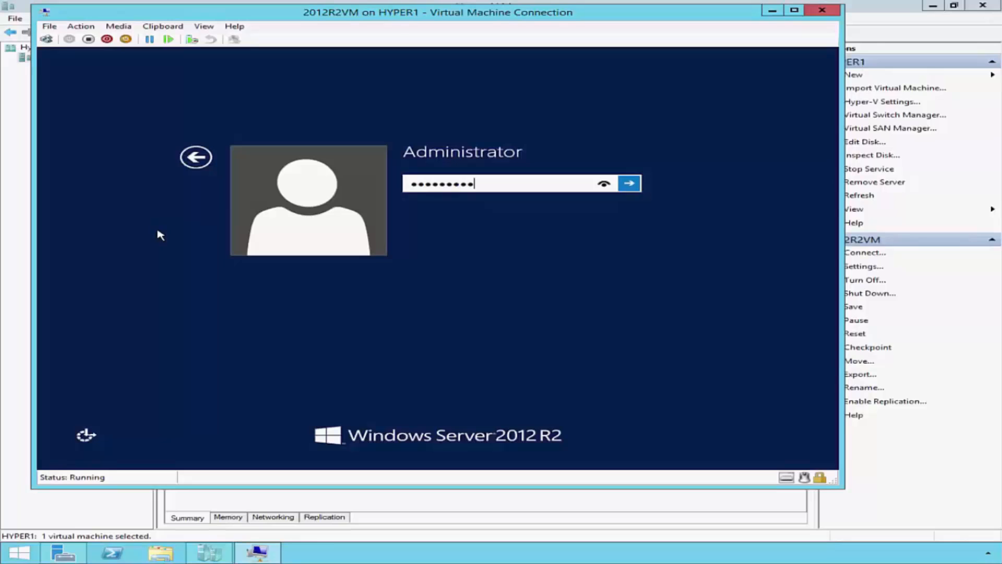
type("••")
key("Return")
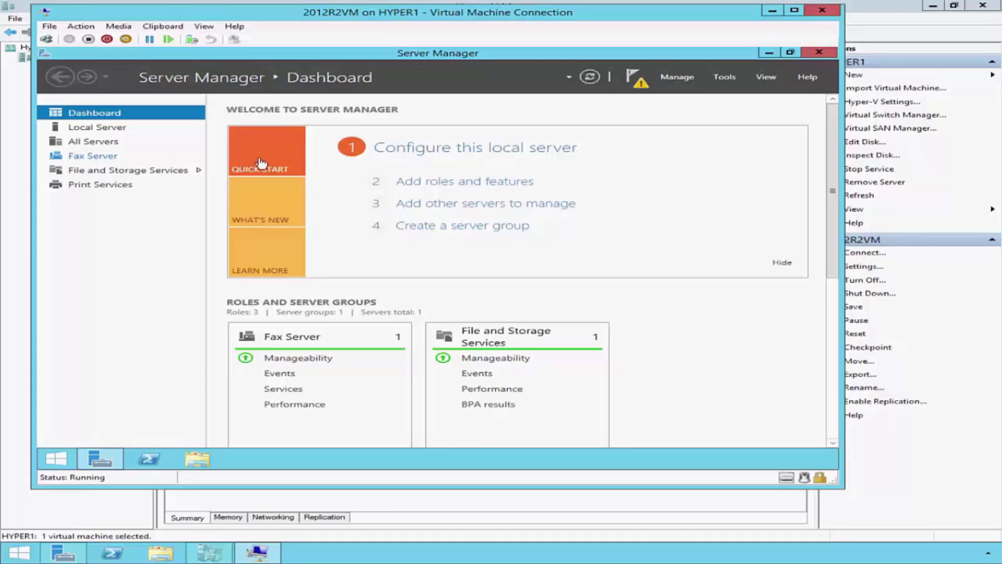
left_click(648, 88)
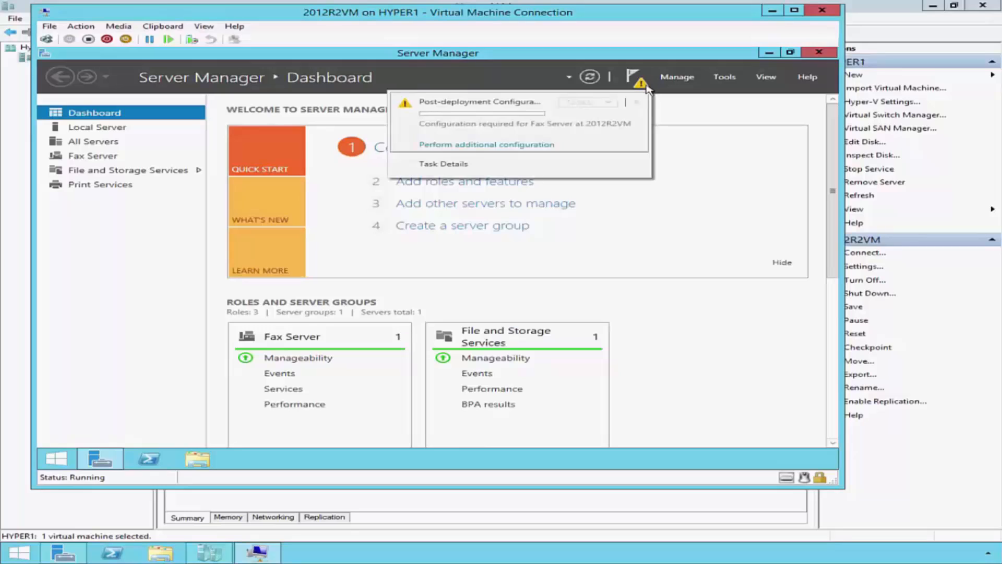